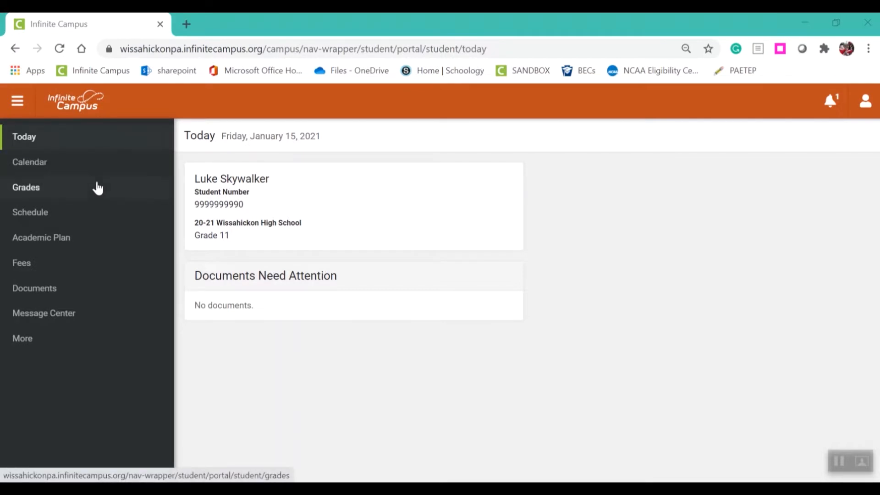
Open the student's academic plan for the WHS Graduation Program
{"action": "left_click", "coordinate": [86, 242]}
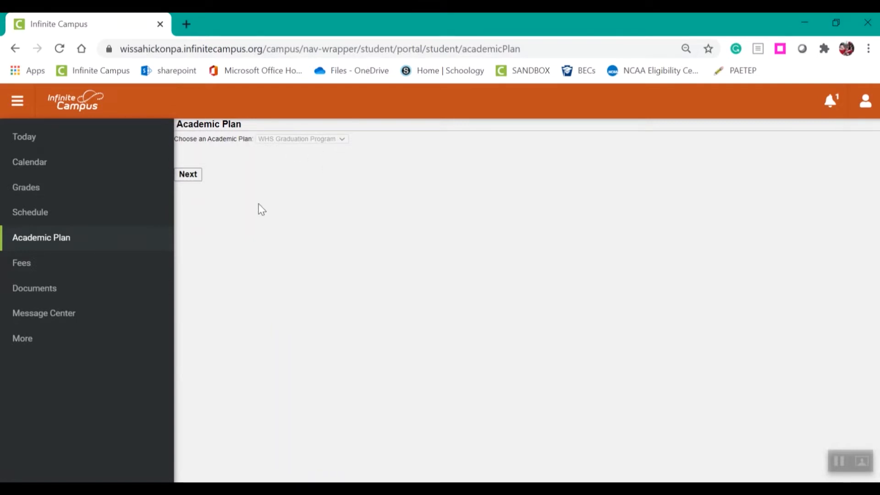
{"action": "left_click", "coordinate": [184, 177]}
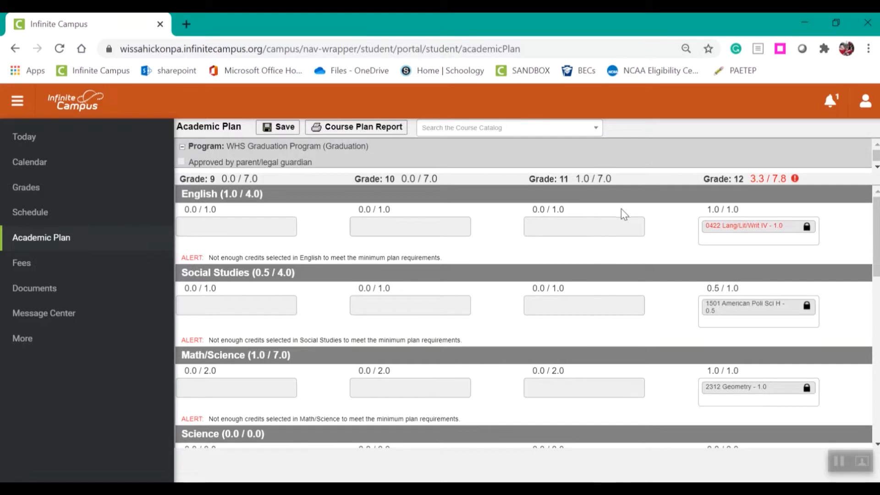
Try adding 0420 Lang/Lit/Writ IV H to grade 12 English and remove that course again
{"action": "mouse_move", "coordinate": [706, 180]}
{"action": "mouse_move", "coordinate": [807, 234]}
{"action": "mouse_move", "coordinate": [811, 394]}
{"action": "mouse_move", "coordinate": [757, 178]}
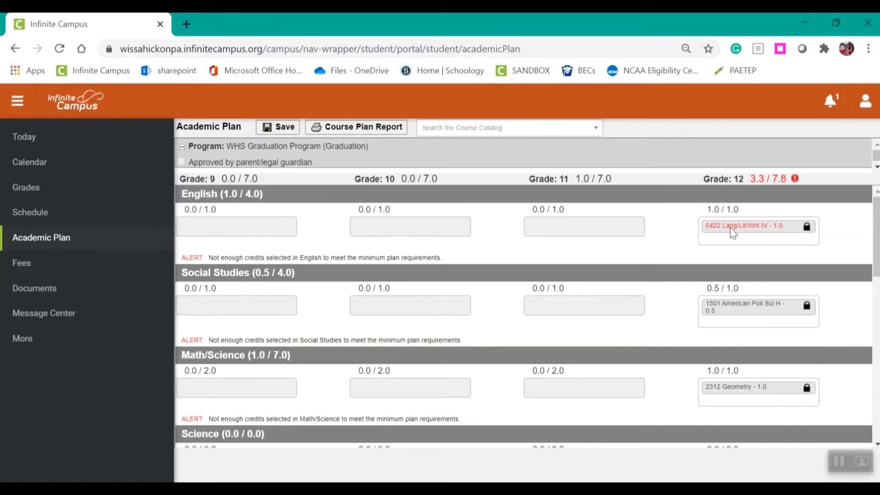
{"action": "left_click", "coordinate": [754, 239]}
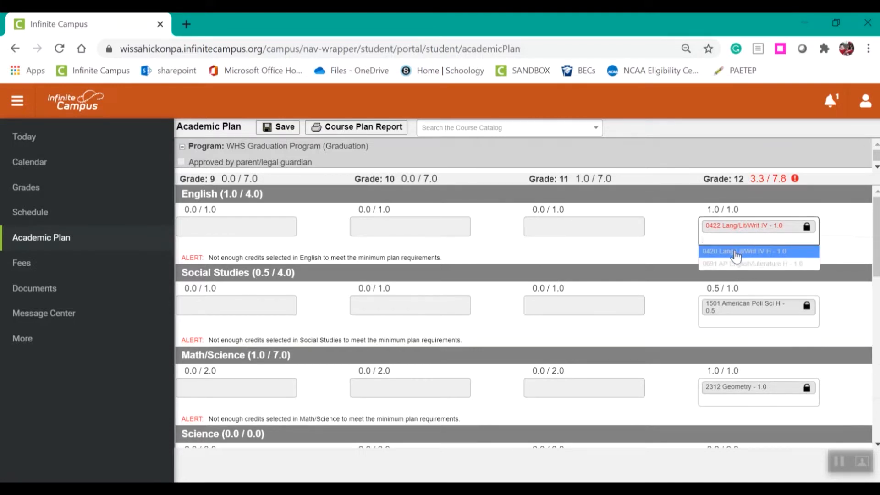
{"action": "left_click", "coordinate": [736, 251]}
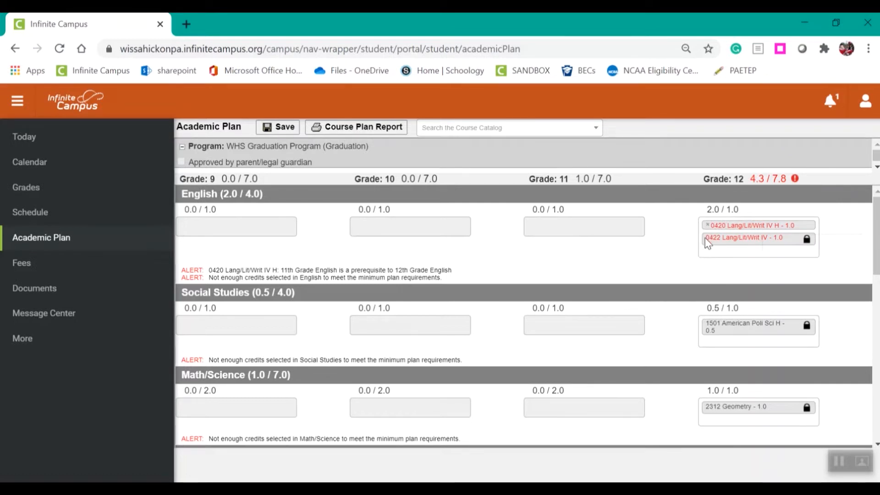
{"action": "left_click_drag", "start_coordinate": [706, 242], "coordinate": [684, 243]}
{"action": "left_click", "coordinate": [707, 225]}
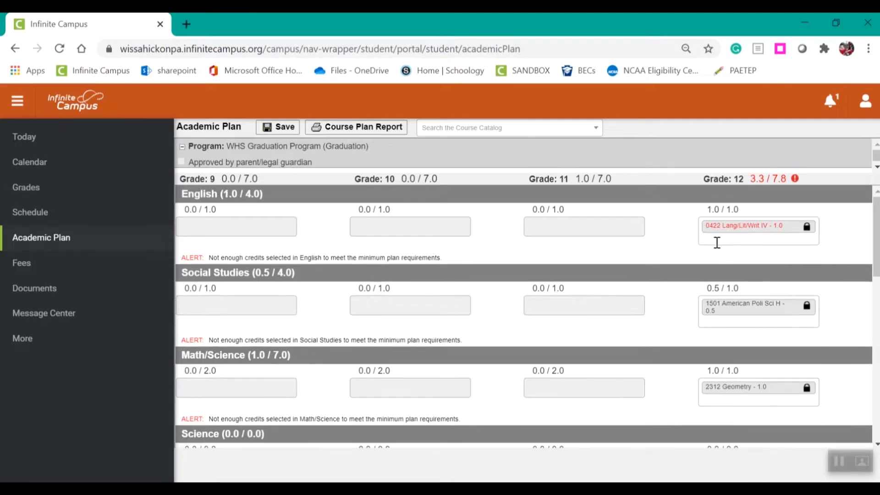
Add 0420 Lang/Lit/Writ IV H to grade 12 English and 1533 Current Issues H to grade 12 Social Studies
{"action": "left_click", "coordinate": [718, 239]}
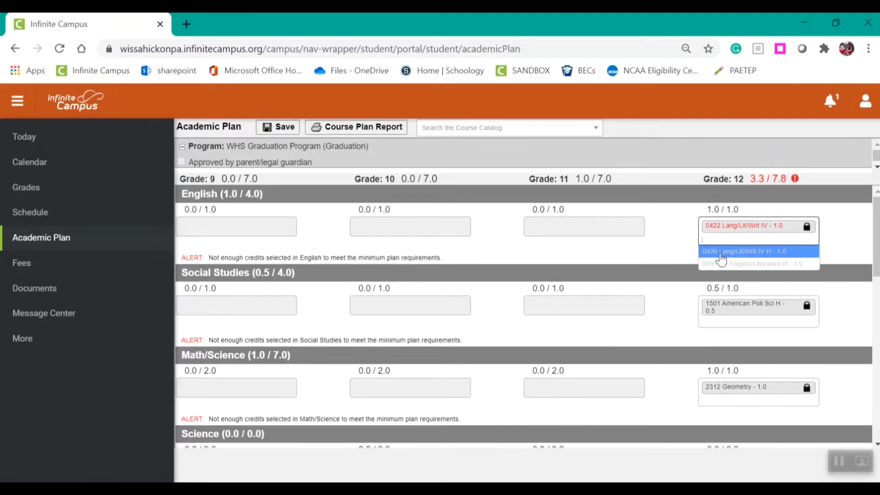
{"action": "left_click", "coordinate": [720, 255]}
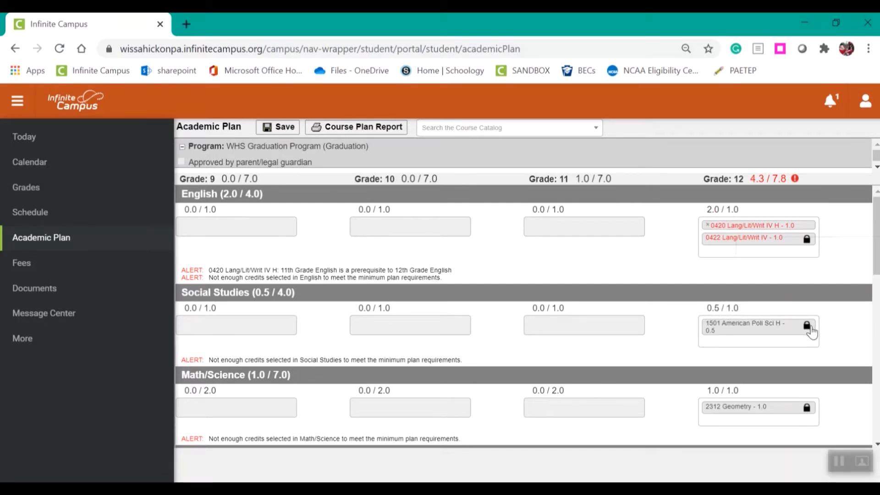
{"action": "mouse_move", "coordinate": [803, 328]}
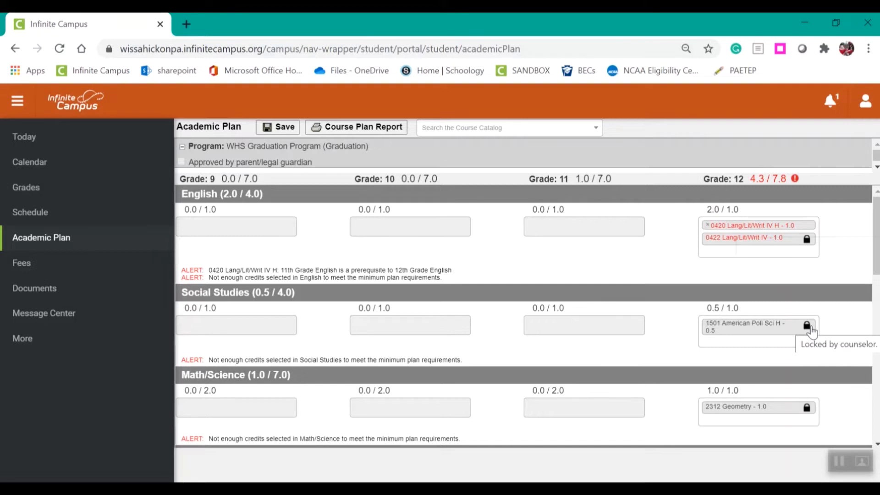
{"action": "left_click", "coordinate": [723, 339]}
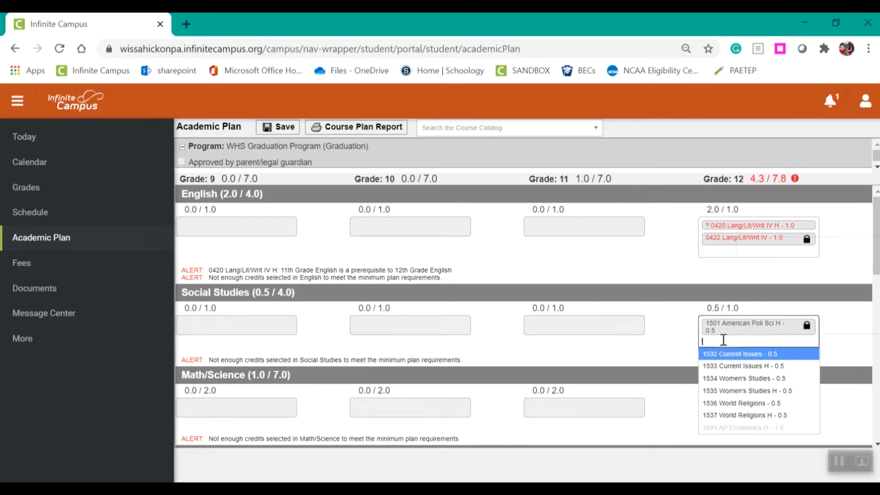
{"action": "left_click", "coordinate": [722, 366]}
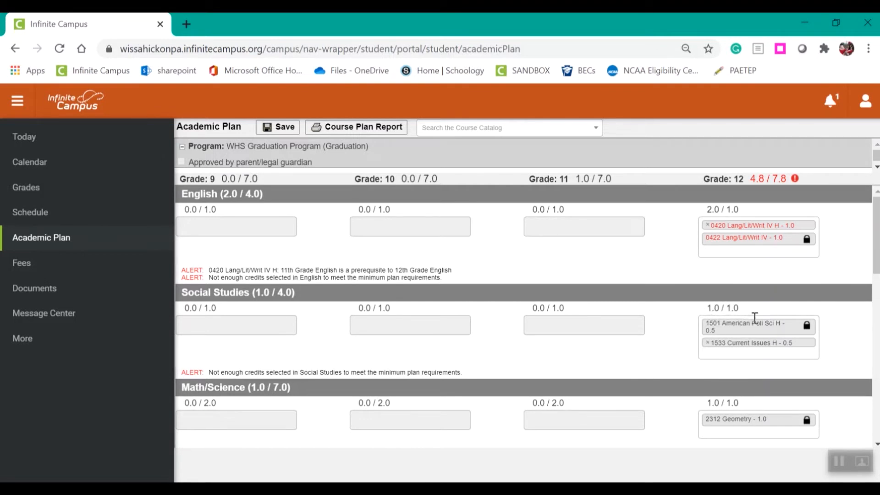
Add 9572 Dance Fusion to the grade 12 Health/Physical Education requirement
{"action": "scroll", "coordinate": [774, 353], "scroll_direction": "down", "scroll_amount": 2}
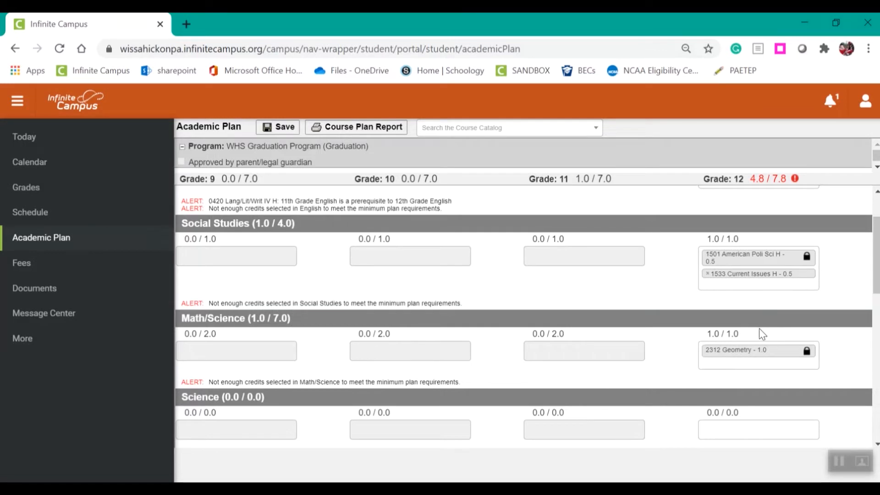
{"action": "scroll", "coordinate": [759, 328], "scroll_direction": "down", "scroll_amount": 3}
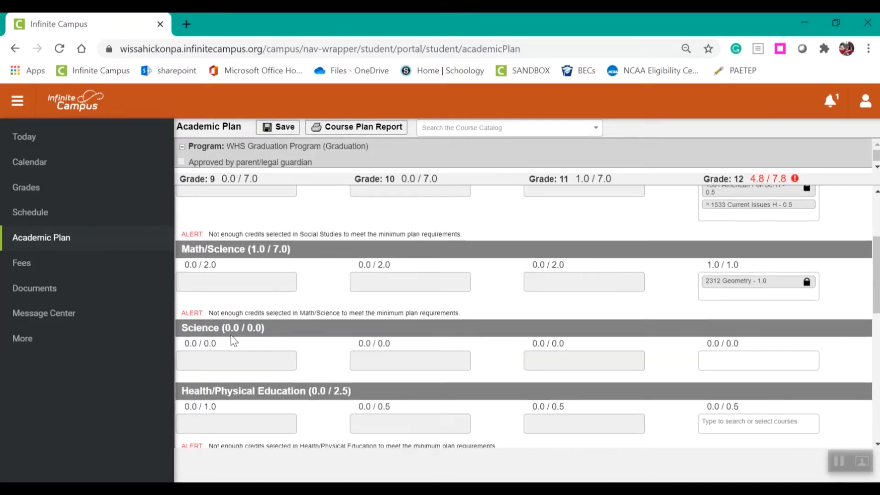
{"action": "left_click", "coordinate": [729, 362]}
{"action": "left_click", "coordinate": [672, 365]}
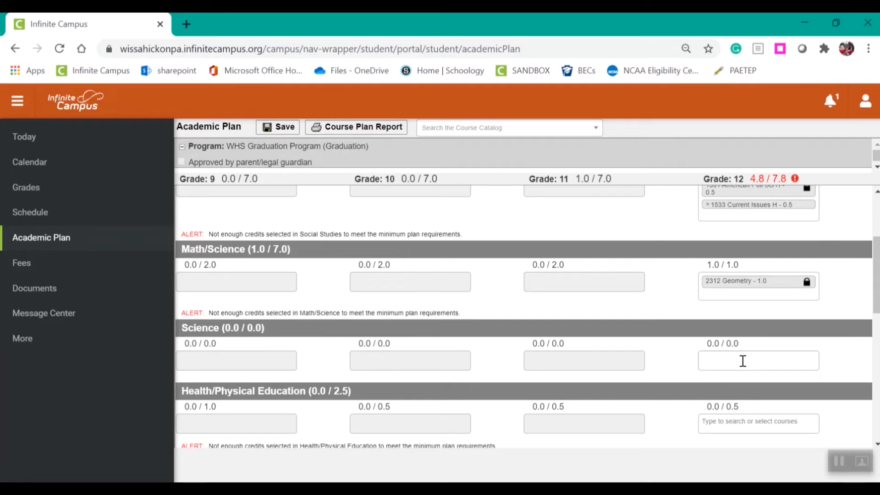
{"action": "scroll", "coordinate": [743, 361], "scroll_direction": "down", "scroll_amount": 1}
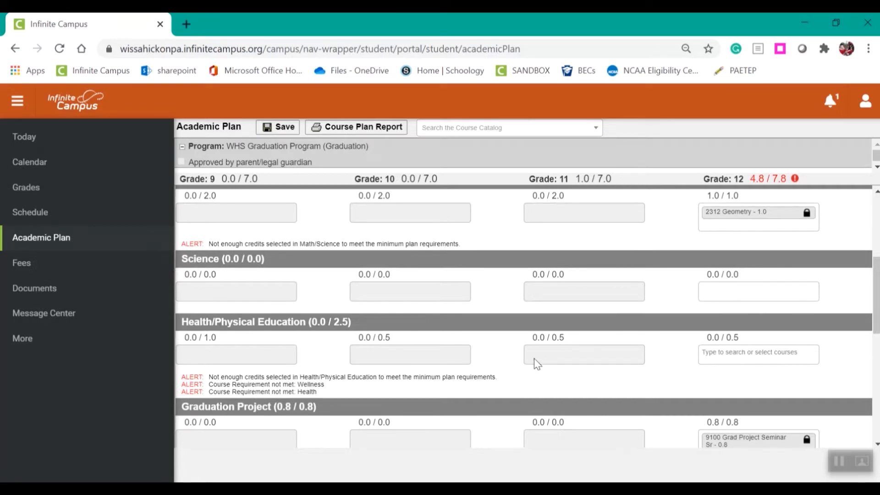
{"action": "left_click", "coordinate": [745, 355]}
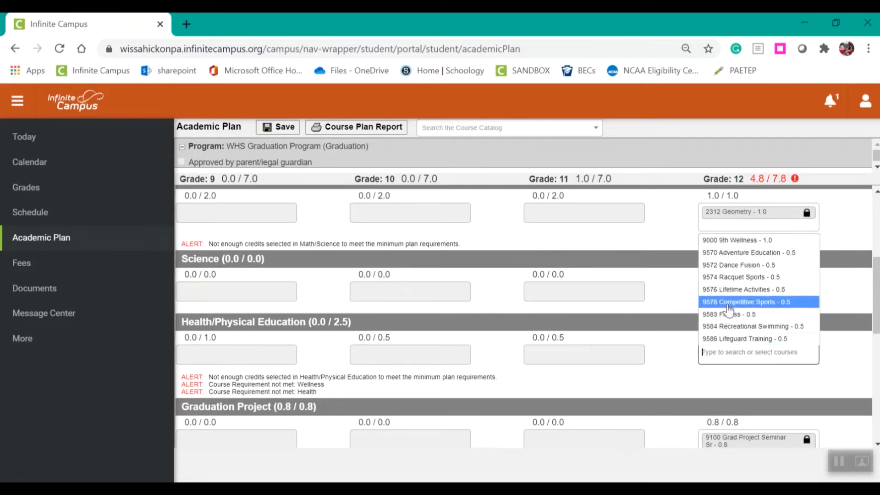
{"action": "left_click", "coordinate": [730, 266]}
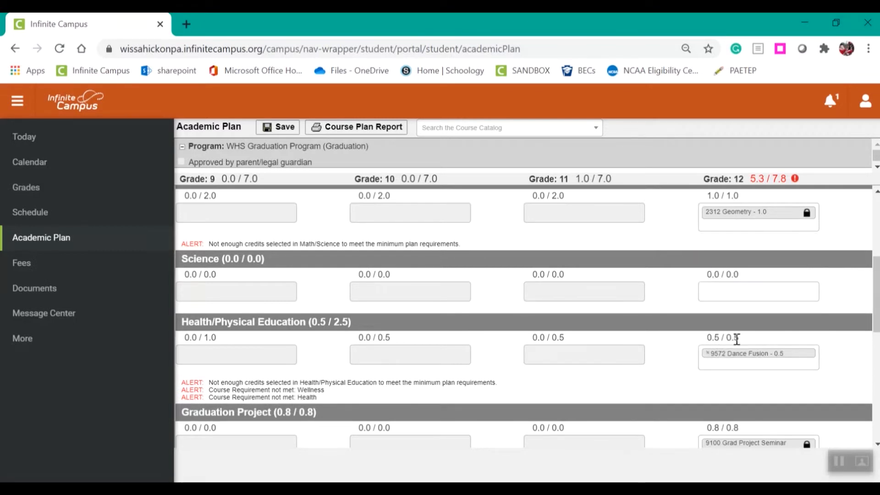
Add 5556 Accounting I as a grade 12 elective in the plan
{"action": "left_click_drag", "start_coordinate": [876, 298], "coordinate": [875, 327]}
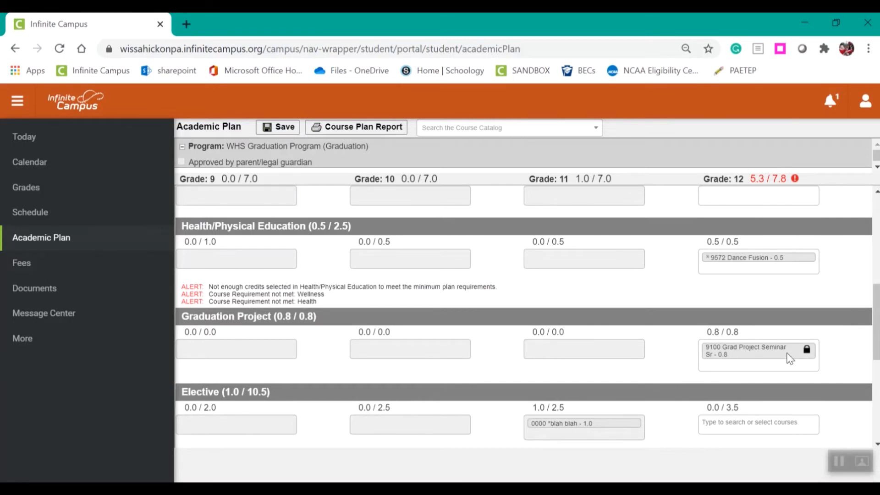
{"action": "left_click_drag", "start_coordinate": [876, 335], "coordinate": [876, 351]}
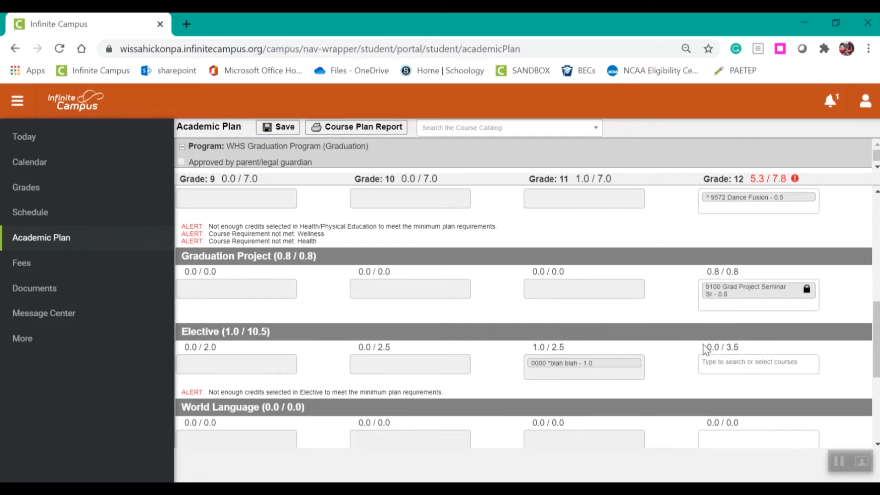
{"action": "left_click", "coordinate": [752, 362]}
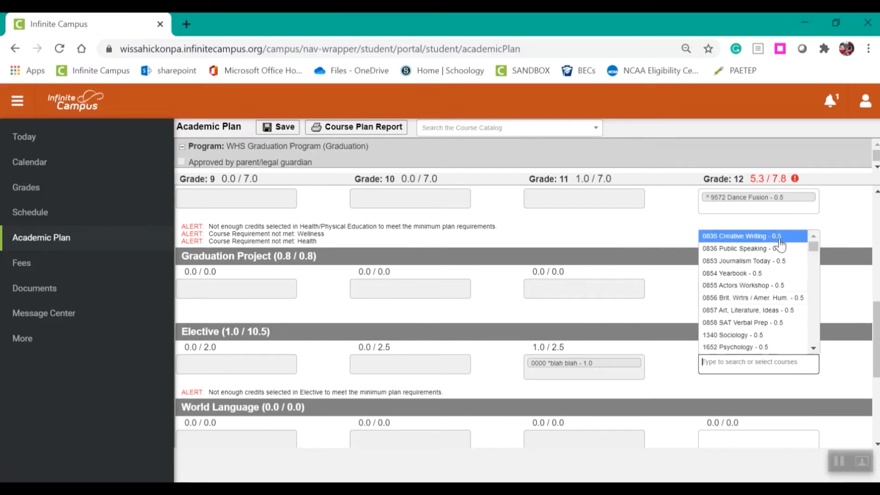
{"action": "left_click", "coordinate": [813, 350]}
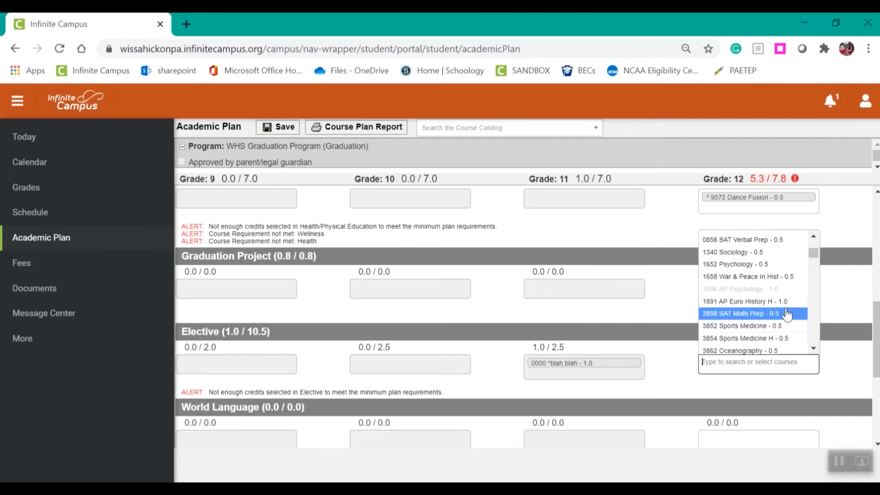
{"action": "left_click", "coordinate": [813, 349]}
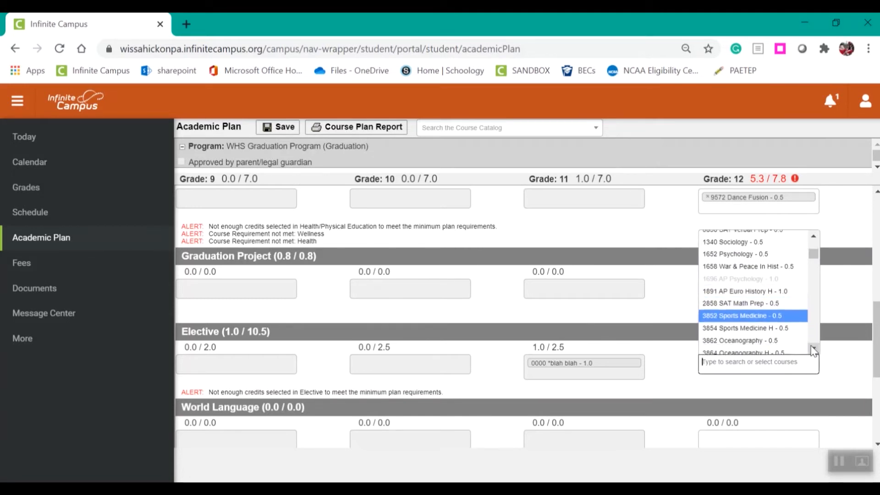
{"action": "left_click", "coordinate": [812, 347]}
{"action": "left_click", "coordinate": [811, 347]}
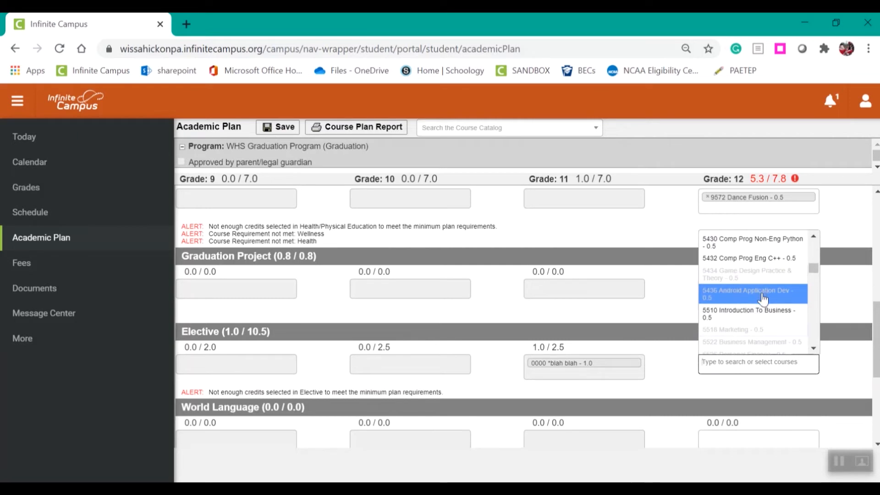
{"action": "left_click", "coordinate": [813, 350]}
{"action": "left_click", "coordinate": [813, 349]}
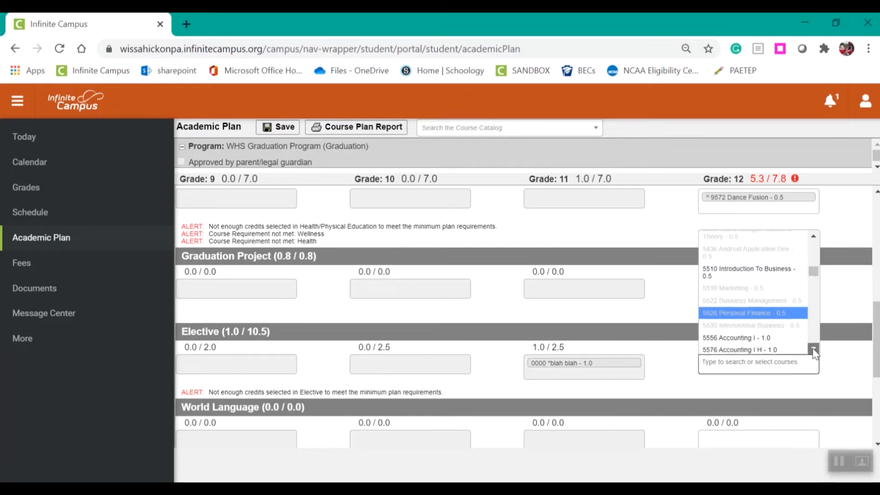
{"action": "left_click", "coordinate": [814, 350]}
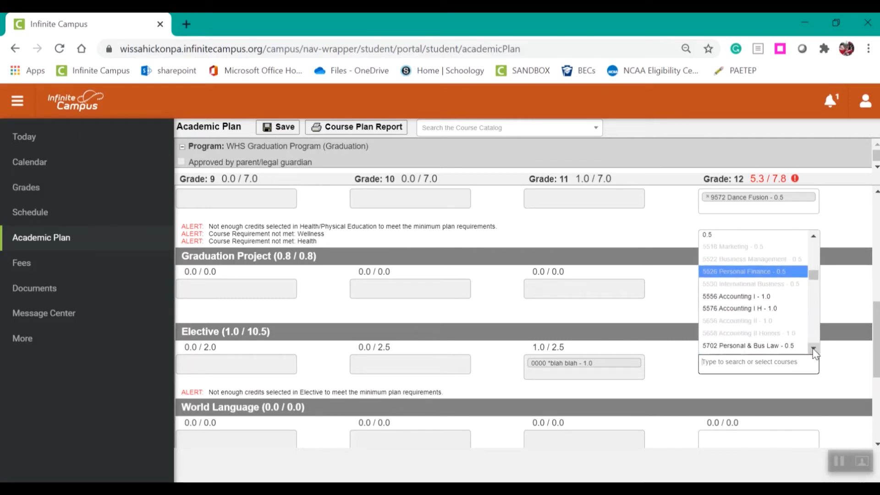
{"action": "left_click", "coordinate": [741, 299]}
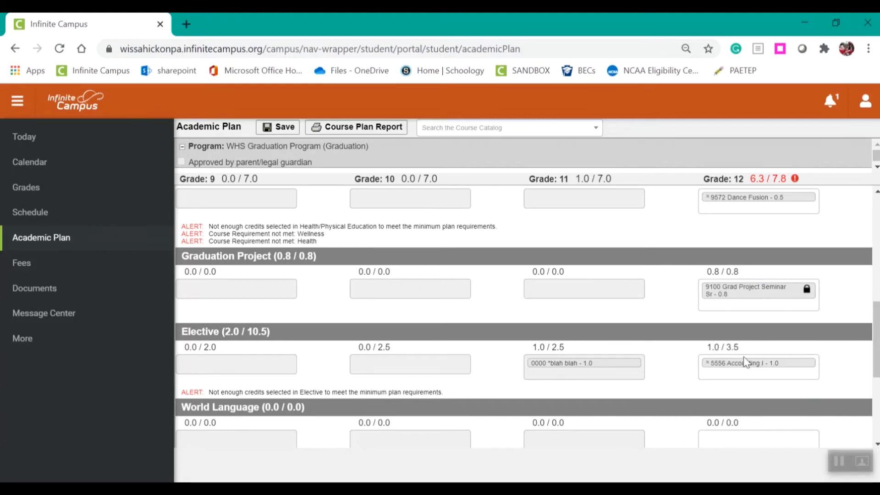
Add 1340 Sociology and 1652 Psychology to the grade 12 electives
{"action": "left_click", "coordinate": [759, 375]}
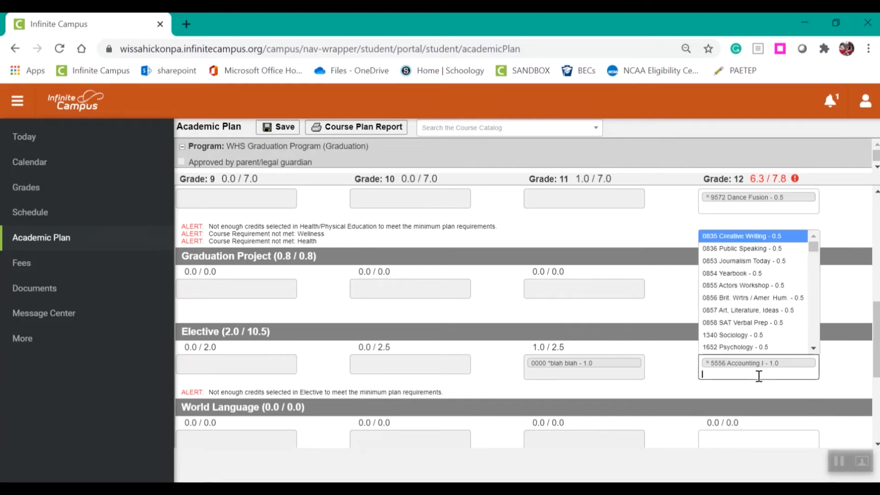
{"action": "left_click", "coordinate": [736, 335]}
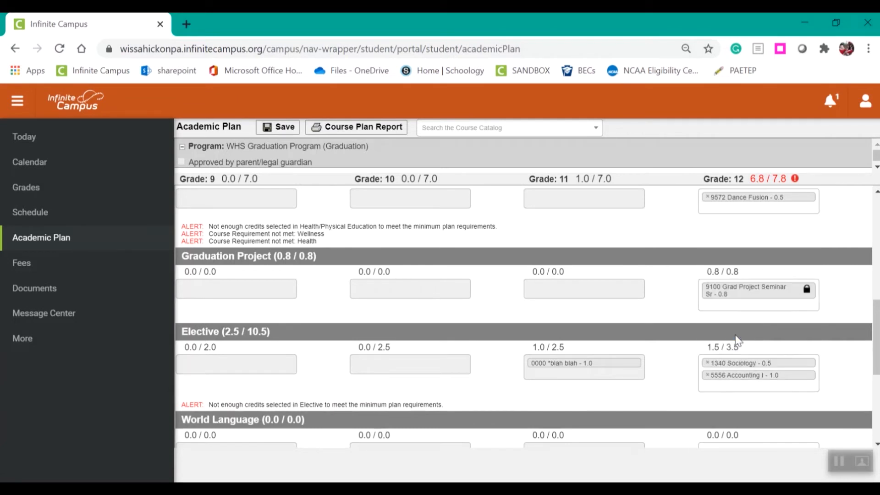
{"action": "left_click", "coordinate": [727, 386]}
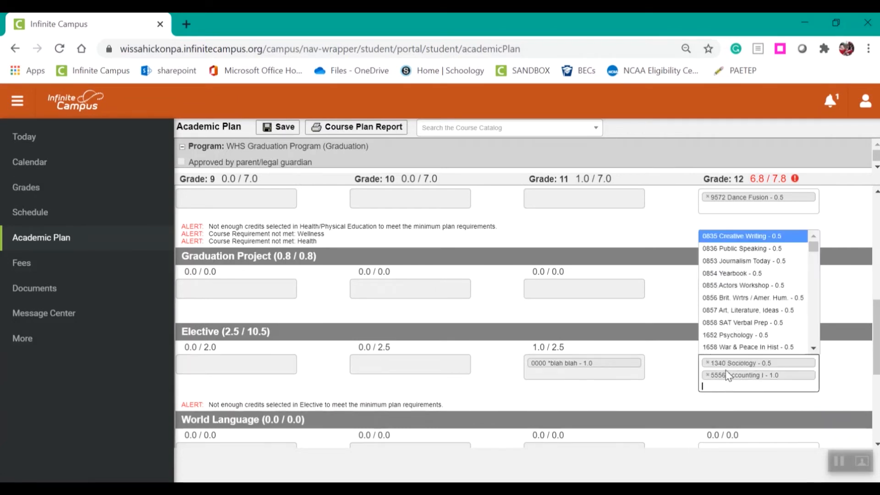
{"action": "left_click", "coordinate": [734, 332]}
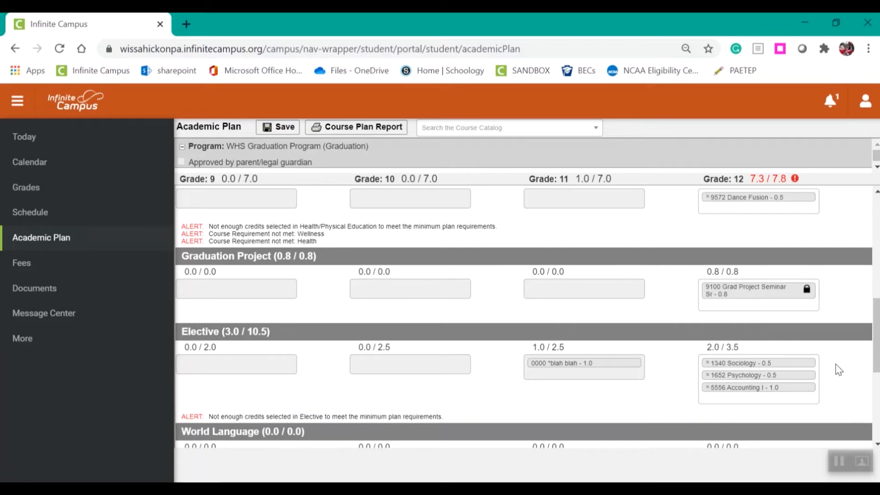
Add 0855 Actors Workshop to the grade 12 electives
{"action": "scroll", "coordinate": [834, 367], "scroll_direction": "down", "scroll_amount": 3}
{"action": "scroll", "coordinate": [790, 350], "scroll_direction": "up", "scroll_amount": 3}
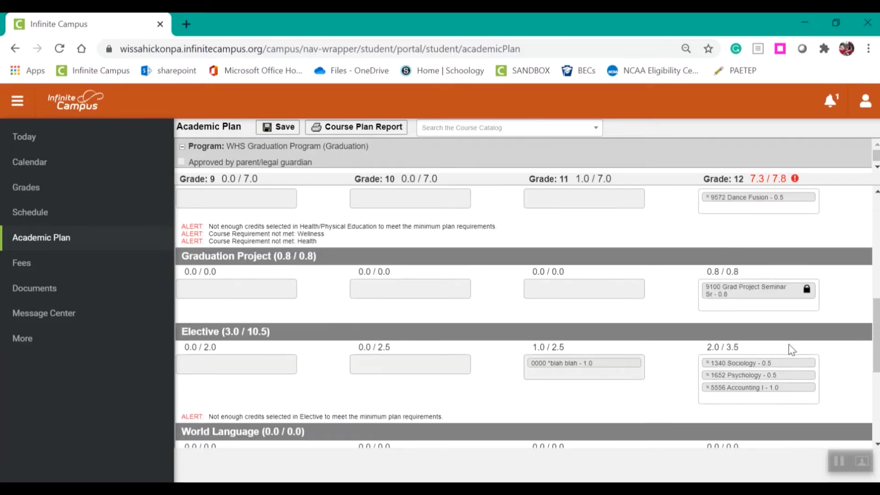
{"action": "left_click", "coordinate": [759, 400]}
{"action": "left_click", "coordinate": [733, 286]}
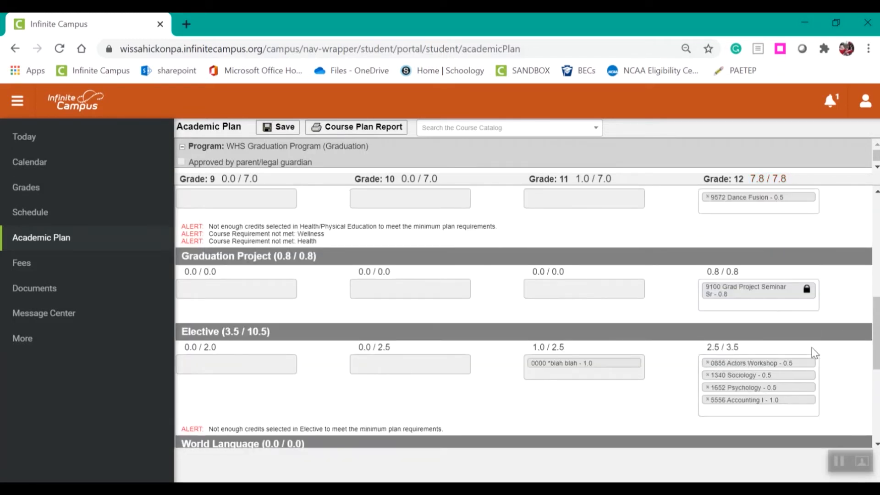
Add 3852 Sports Medicine to the grade 12 electives
{"action": "left_click", "coordinate": [802, 409]}
{"action": "left_click", "coordinate": [813, 349]}
{"action": "left_click", "coordinate": [813, 349]}
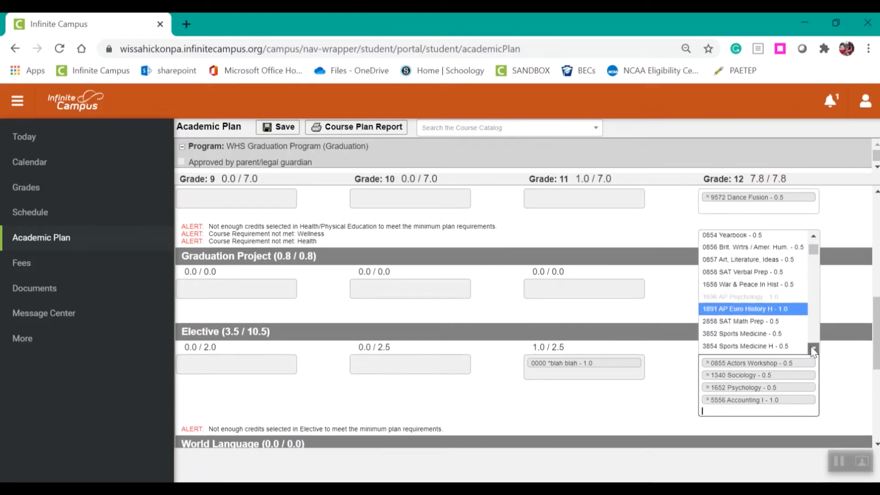
{"action": "left_click", "coordinate": [813, 350]}
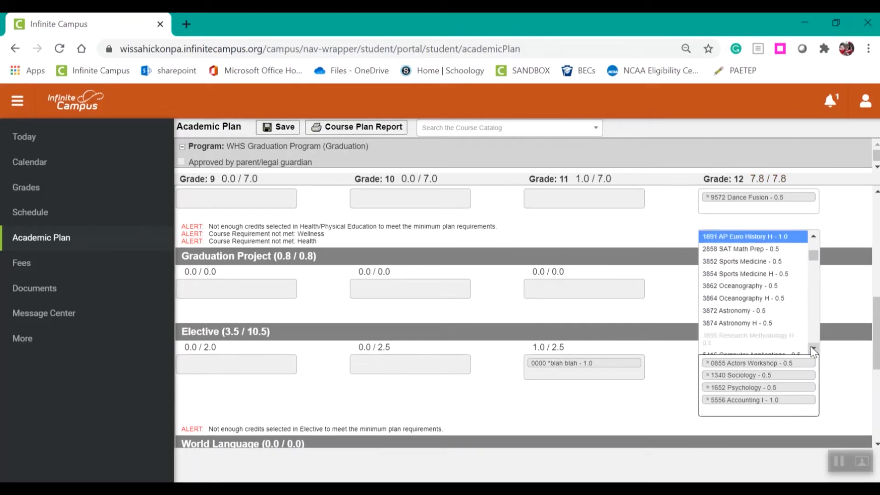
{"action": "left_click", "coordinate": [744, 261]}
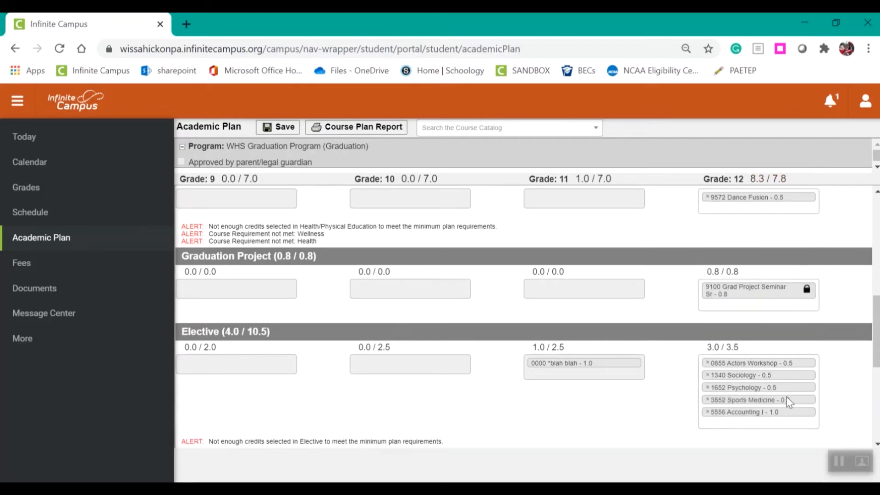
Add 6218 Photography I to the grade 12 electives
{"action": "left_click", "coordinate": [757, 420]}
{"action": "left_click", "coordinate": [813, 349]}
{"action": "left_click", "coordinate": [813, 349]}
{"action": "left_click", "coordinate": [813, 349]}
{"action": "left_click", "coordinate": [814, 350]}
{"action": "left_click", "coordinate": [814, 350]}
{"action": "left_click", "coordinate": [814, 350]}
{"action": "left_click", "coordinate": [814, 350]}
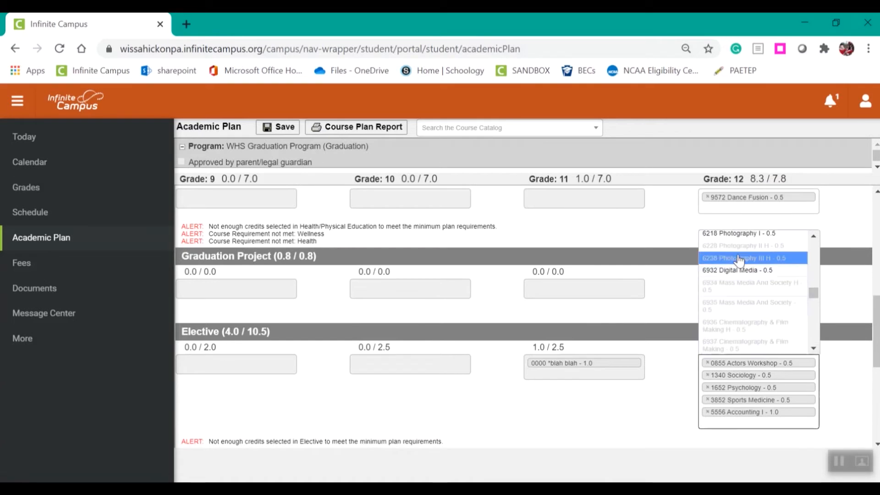
{"action": "left_click", "coordinate": [736, 239]}
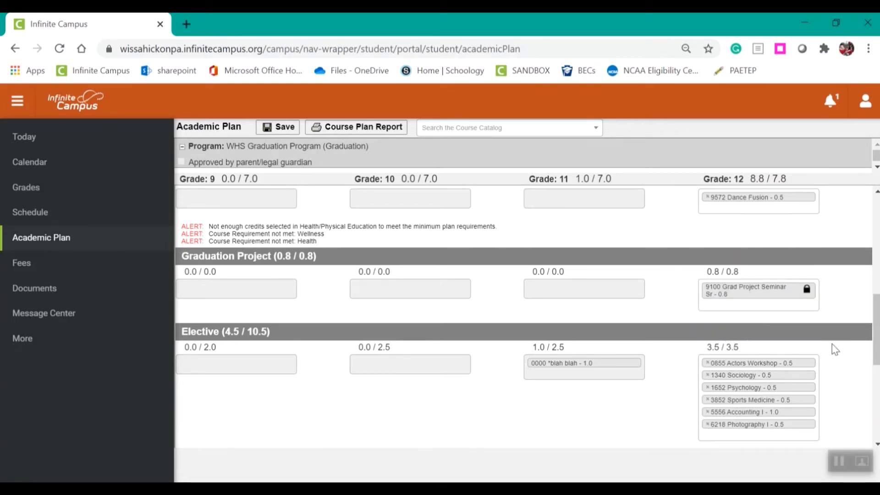
Check which World Language courses are available for grade 12
{"action": "left_click_drag", "start_coordinate": [875, 329], "coordinate": [876, 370]}
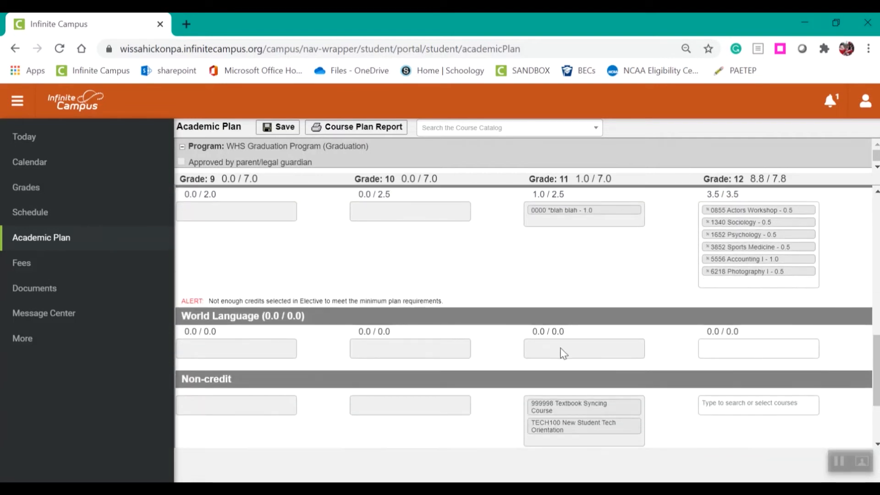
{"action": "left_click", "coordinate": [752, 350]}
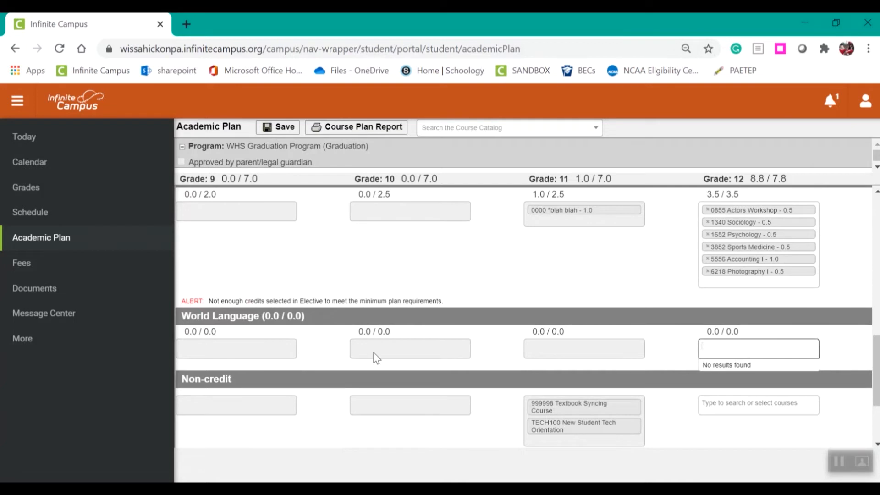
{"action": "left_click", "coordinate": [759, 343]}
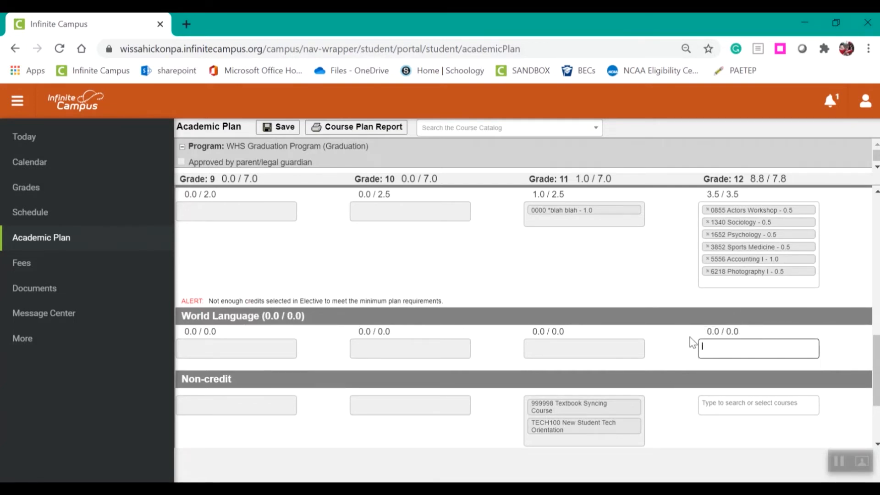
Remove 5556 Accounting I and 6218 Photography I from the grade 12 electives
{"action": "left_click", "coordinate": [720, 283]}
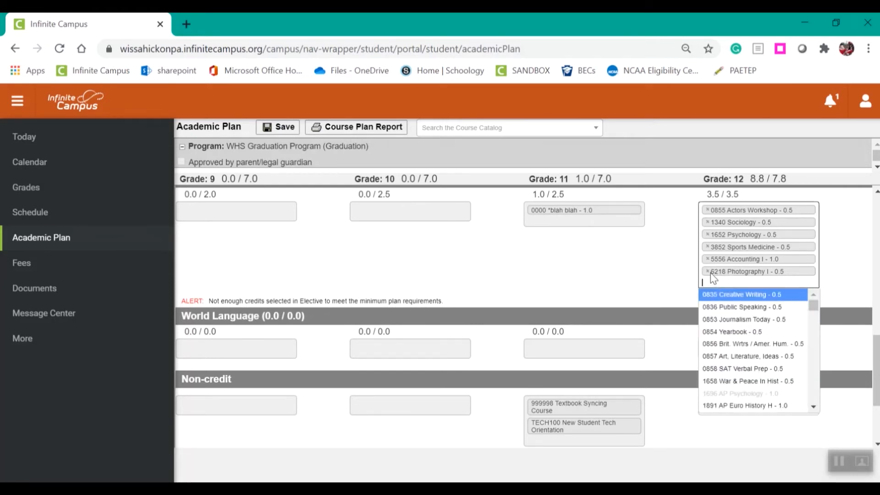
{"action": "left_click", "coordinate": [652, 277]}
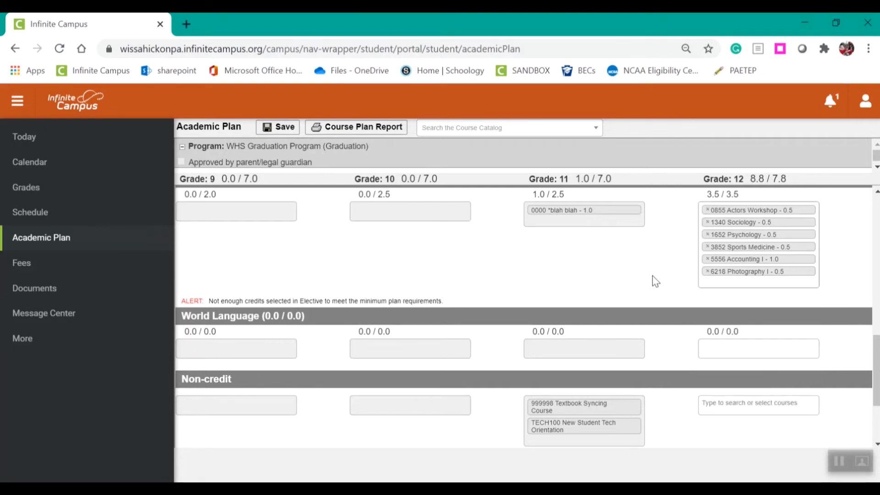
{"action": "left_click", "coordinate": [707, 260]}
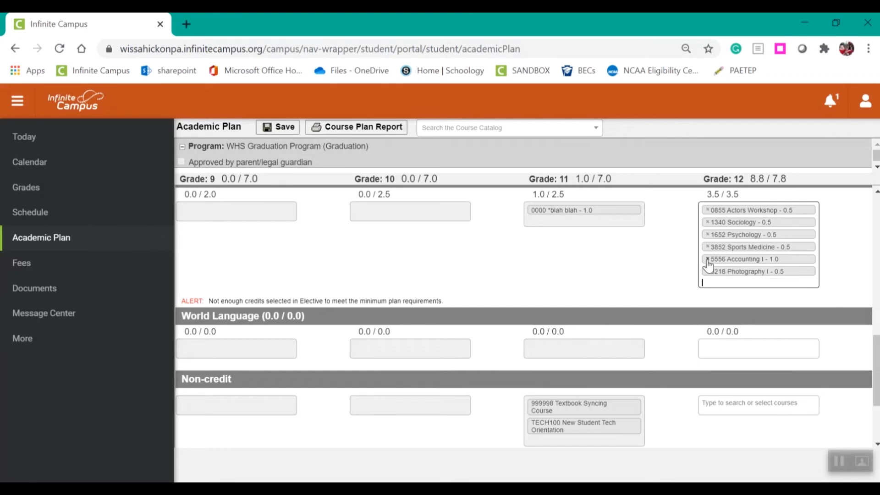
{"action": "left_click", "coordinate": [708, 260]}
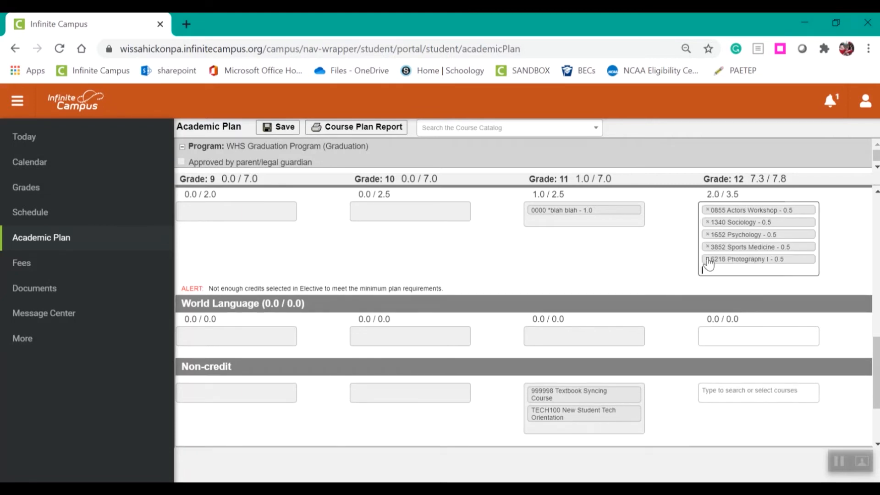
{"action": "left_click", "coordinate": [709, 257]}
Browse the elective courses offered for grade 12 without choosing one
{"action": "left_click", "coordinate": [813, 383]}
{"action": "left_click_drag", "start_coordinate": [813, 384], "coordinate": [815, 347]}
{"action": "left_click_drag", "start_coordinate": [814, 339], "coordinate": [818, 284]}
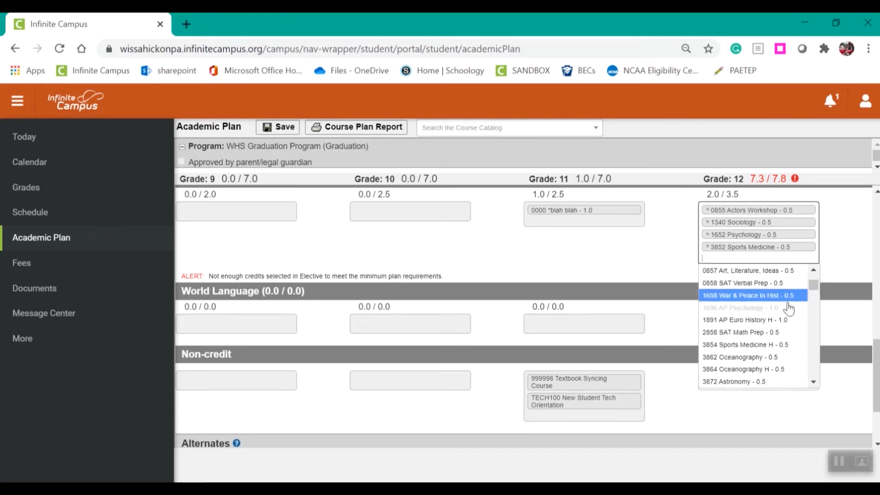
{"action": "left_click", "coordinate": [694, 257]}
{"action": "left_click", "coordinate": [715, 256]}
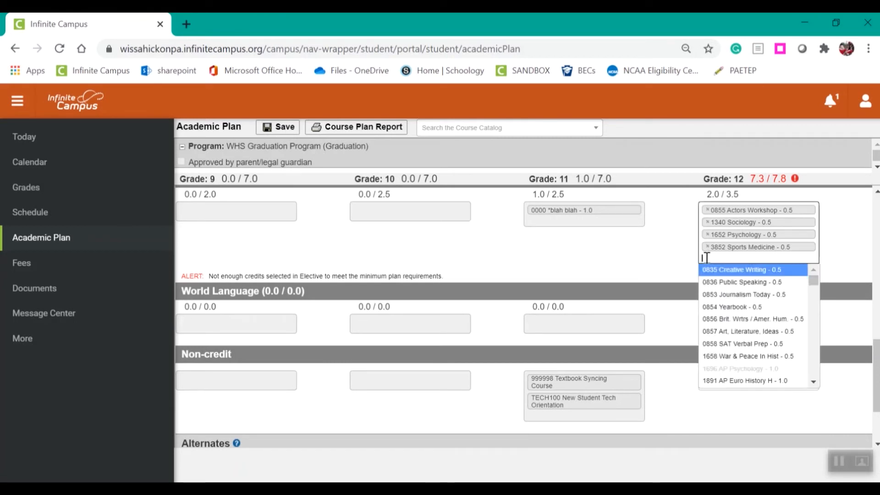
{"action": "left_click", "coordinate": [648, 271]}
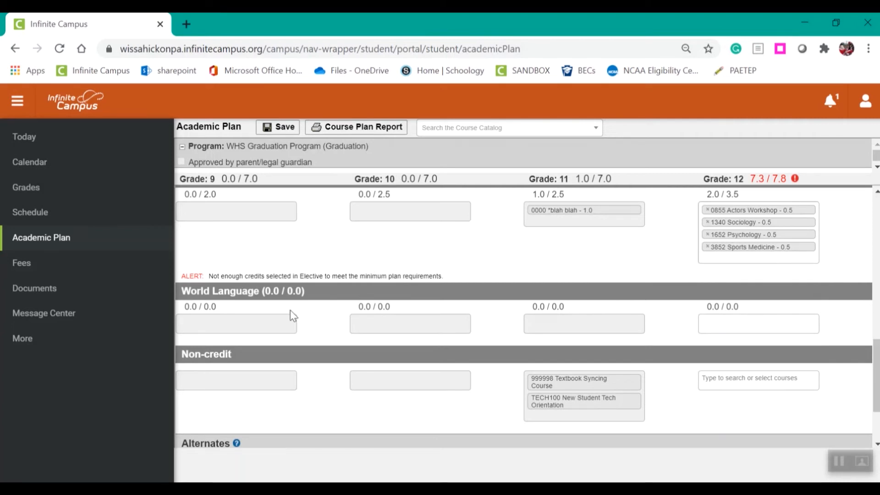
Add 9998 Study Hall Fall to the grade 12 non-credit courses
{"action": "scroll", "coordinate": [326, 289], "scroll_direction": "up", "scroll_amount": 2}
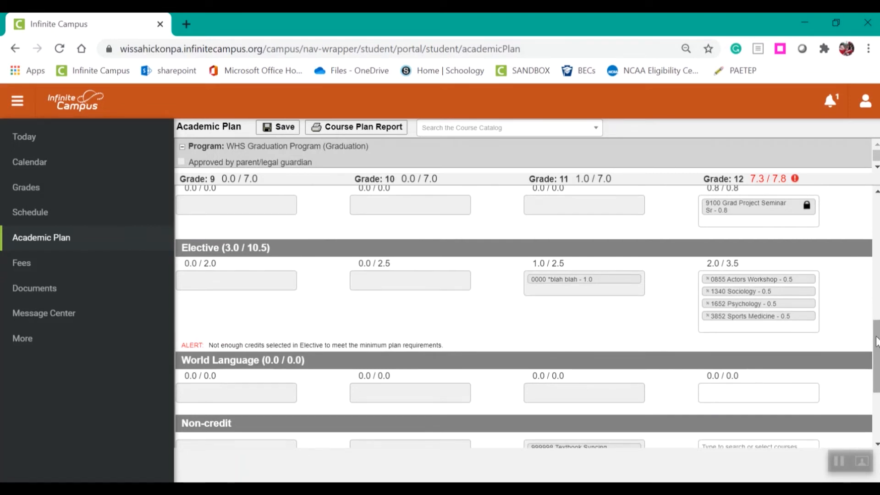
{"action": "left_click_drag", "start_coordinate": [877, 342], "coordinate": [877, 371]}
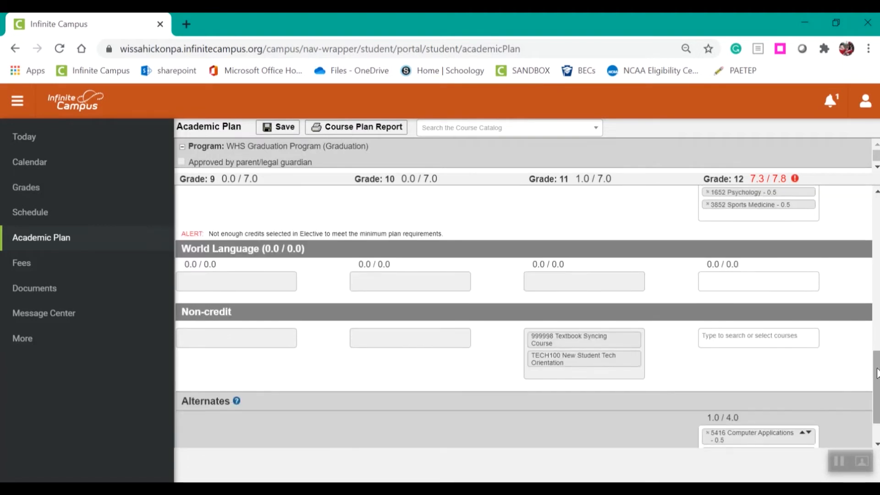
{"action": "left_click", "coordinate": [761, 339]}
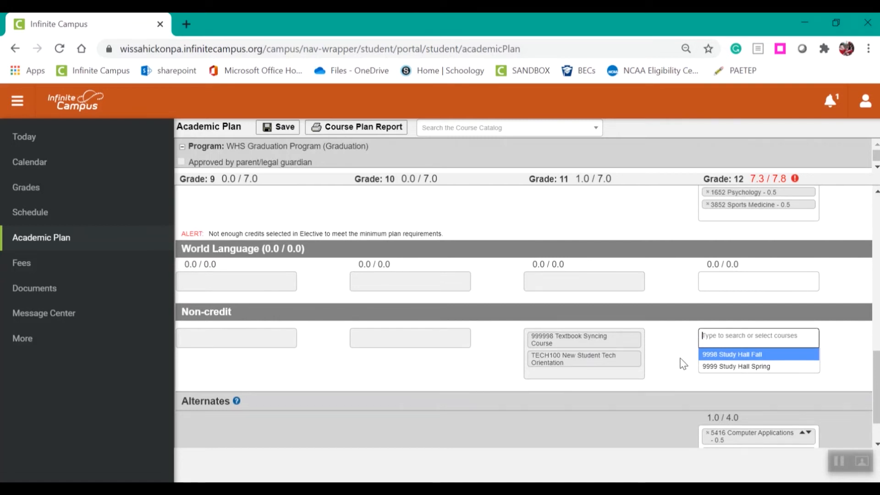
{"action": "left_click", "coordinate": [711, 358]}
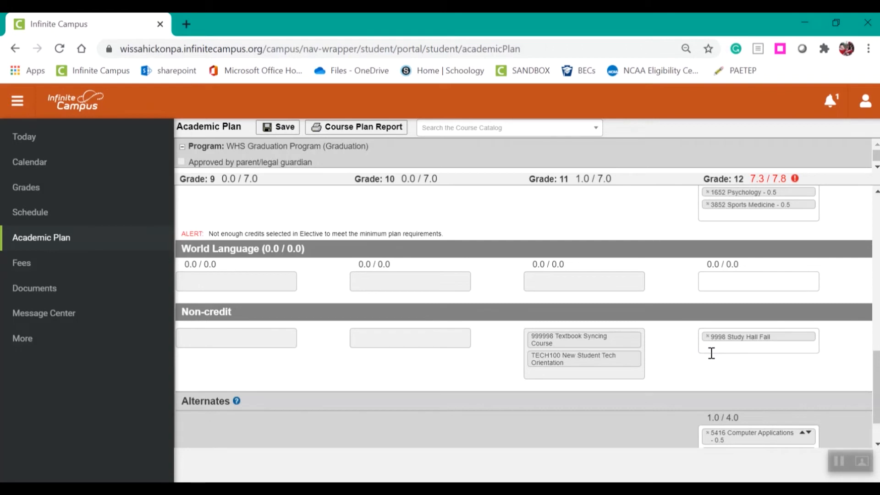
Add 9999 Study Hall Spring to the grade 12 non-credit courses and remove it again
{"action": "left_click", "coordinate": [711, 347]}
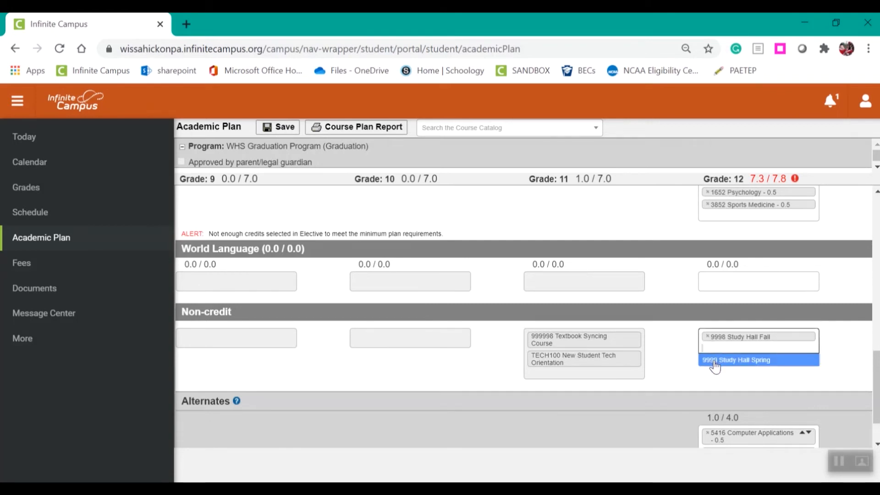
{"action": "left_click", "coordinate": [712, 359]}
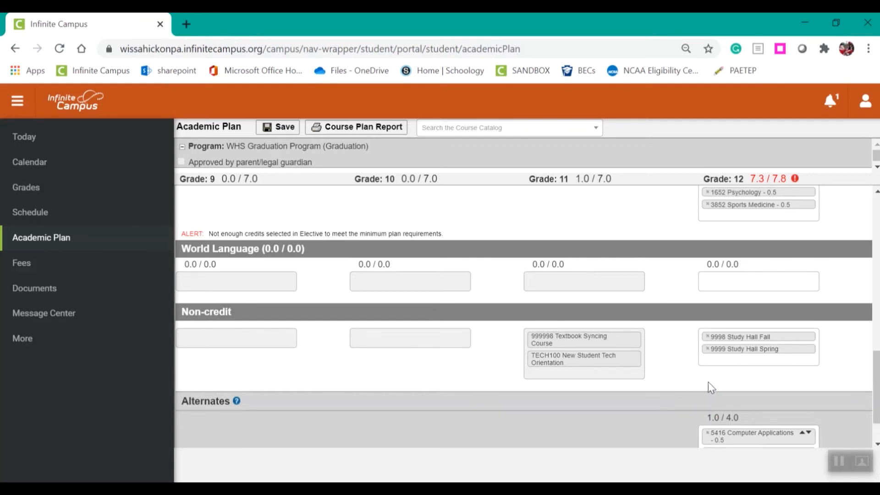
{"action": "left_click", "coordinate": [707, 349]}
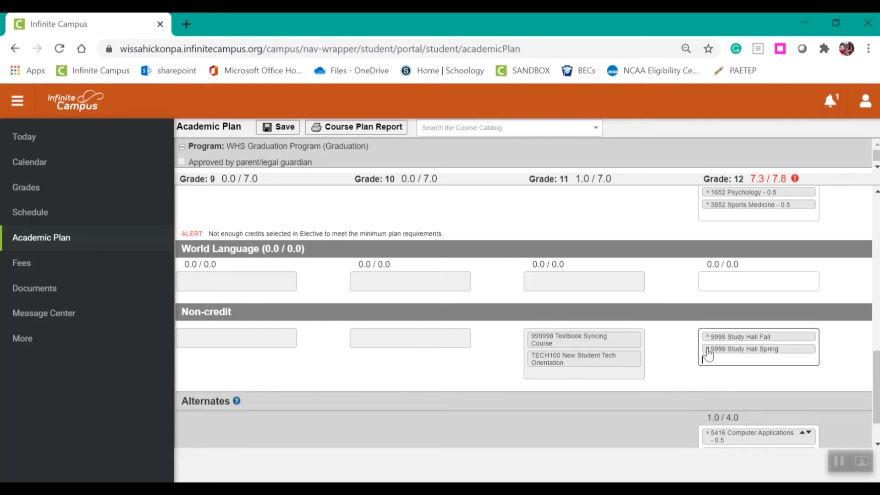
{"action": "left_click", "coordinate": [707, 349]}
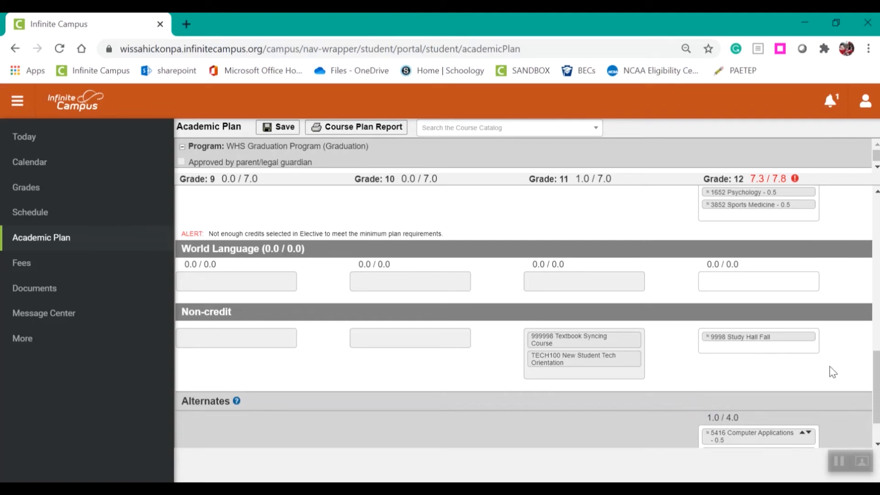
Add 0858 SAT Verbal Prep and 0854 Yearbook to the grade 12 alternates
{"action": "scroll", "coordinate": [875, 380], "scroll_direction": "down", "scroll_amount": 1}
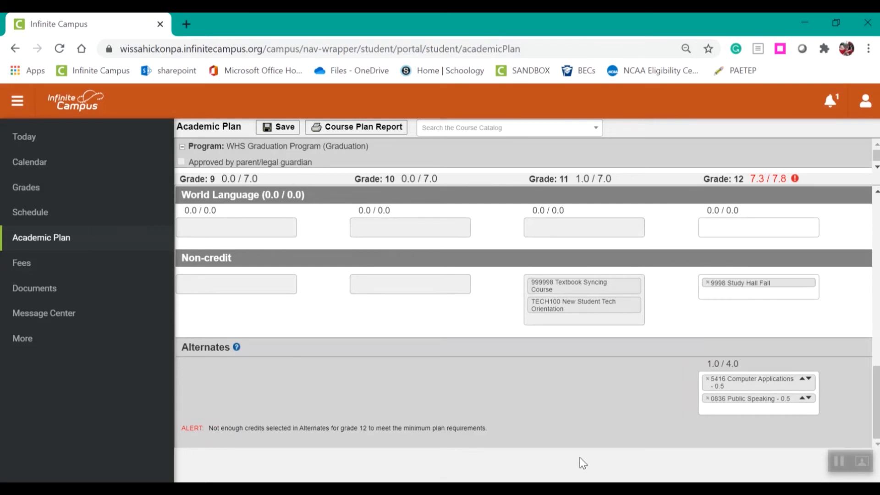
{"action": "left_click", "coordinate": [710, 409]}
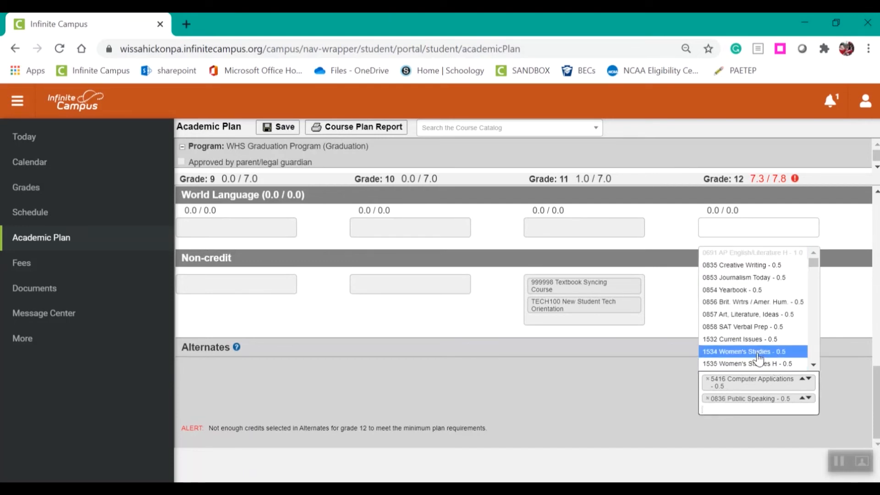
{"action": "left_click", "coordinate": [744, 326]}
{"action": "left_click", "coordinate": [751, 423]}
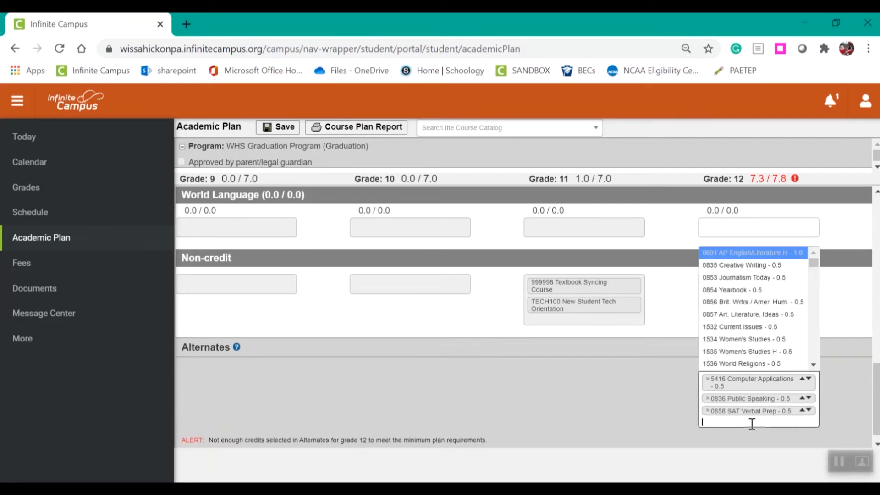
{"action": "left_click", "coordinate": [734, 289]}
Add 5432 Comp Prog Eng C++ and 3864 Oceanography H to the grade 12 alternates
{"action": "left_click", "coordinate": [798, 434]}
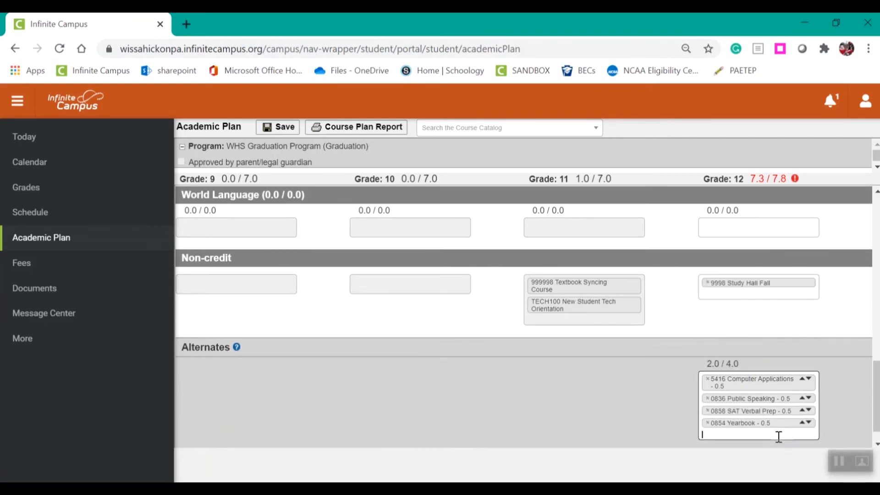
{"action": "left_click", "coordinate": [815, 366]}
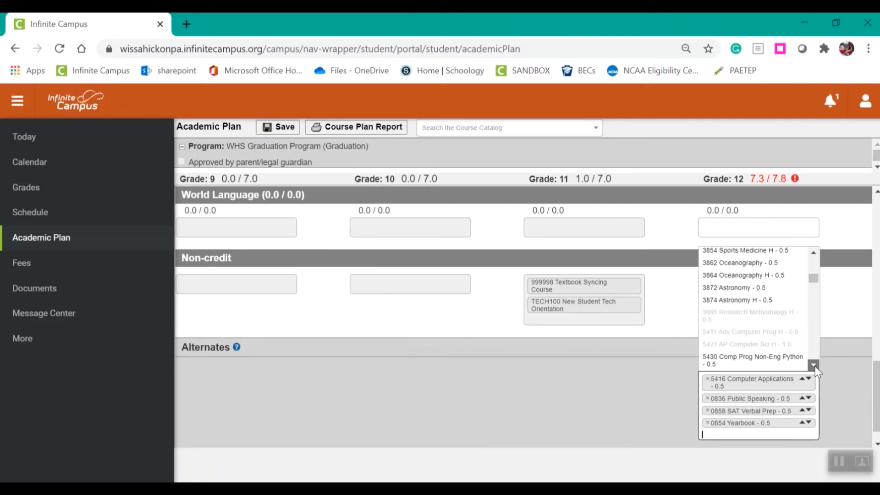
{"action": "left_click", "coordinate": [832, 348]}
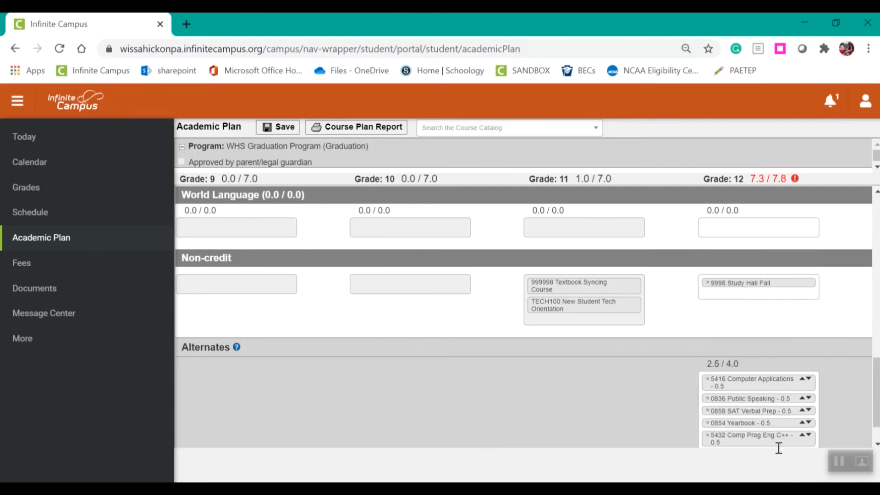
{"action": "scroll", "coordinate": [820, 436], "scroll_direction": "down", "scroll_amount": 2}
{"action": "left_click", "coordinate": [783, 416]}
{"action": "left_click", "coordinate": [814, 321]}
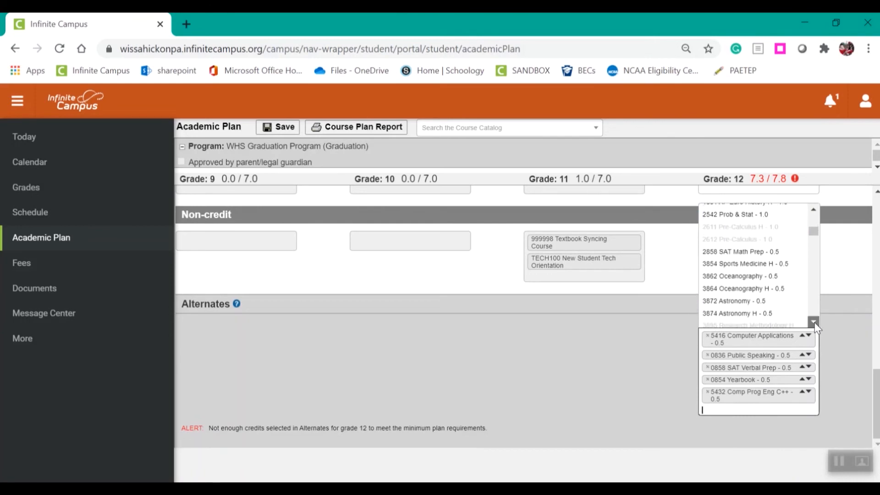
{"action": "left_click", "coordinate": [737, 266]}
Add 6141 Intro To Eng Design (PLTW) to the grade 12 alternates
{"action": "left_click", "coordinate": [766, 422]}
{"action": "left_click", "coordinate": [814, 322]}
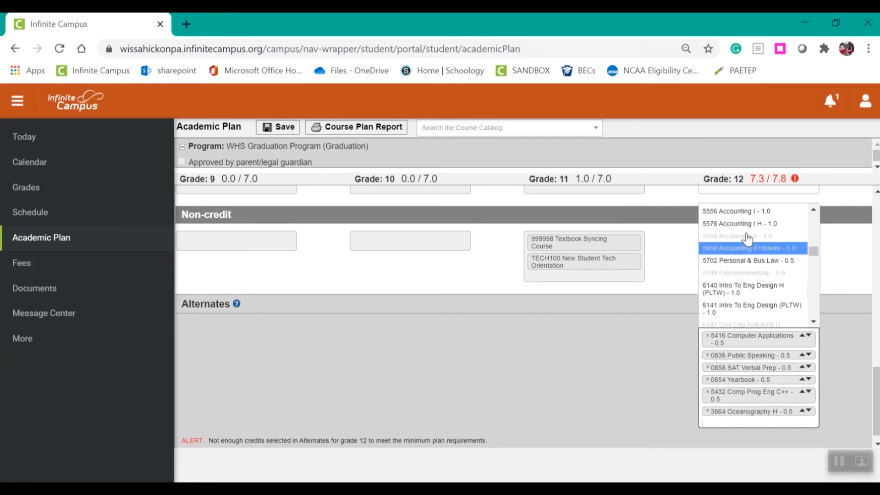
{"action": "left_click", "coordinate": [752, 310]}
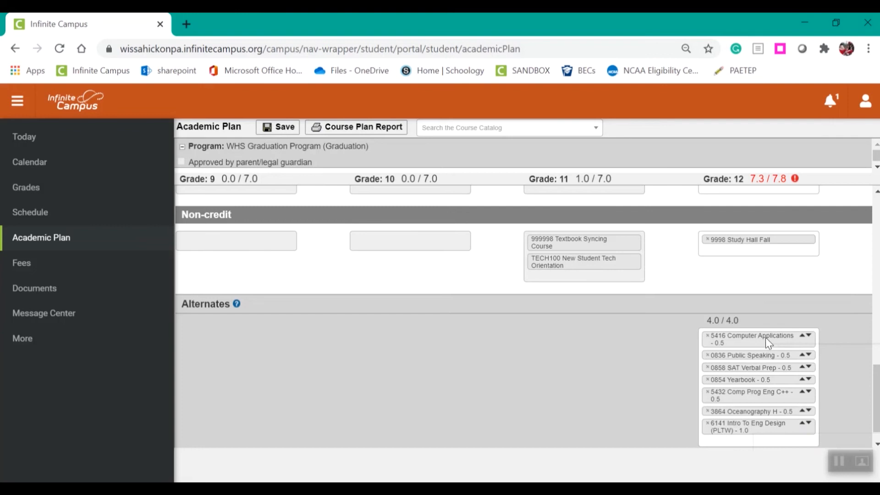
Move 6141 Intro To Eng Design (PLTW) up to first place among the alternates
{"action": "left_click", "coordinate": [803, 423]}
{"action": "left_click", "coordinate": [802, 411]}
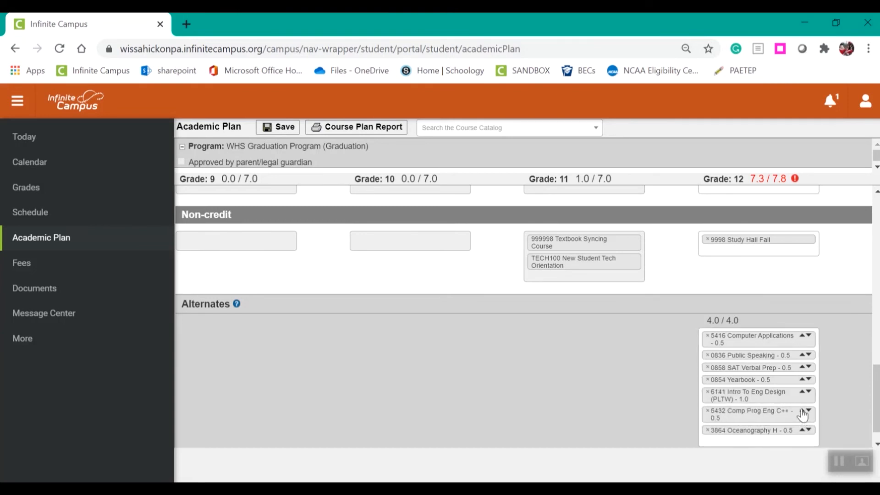
{"action": "left_click", "coordinate": [802, 392]}
{"action": "left_click", "coordinate": [802, 384]}
{"action": "left_click", "coordinate": [802, 367]}
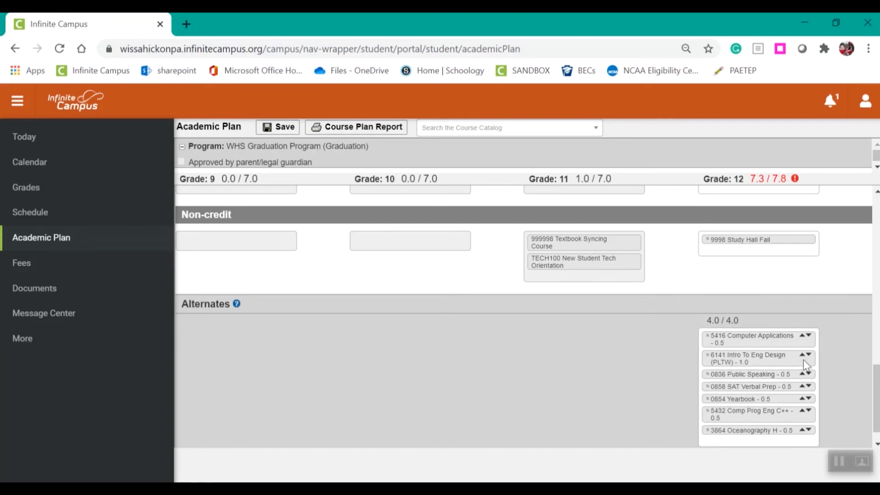
{"action": "left_click", "coordinate": [802, 356]}
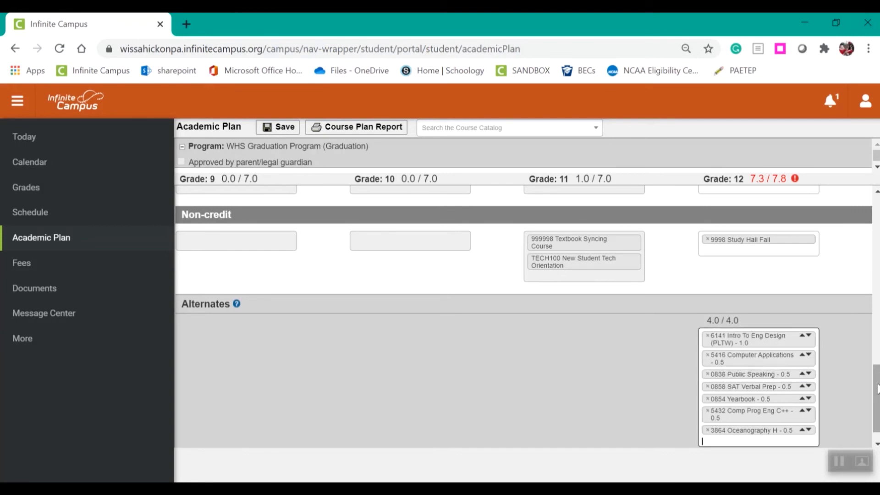
Move 5432 Comp Prog Eng C++ above 0854 Yearbook in the alternates order
{"action": "scroll", "coordinate": [724, 352], "scroll_direction": "up", "scroll_amount": 6}
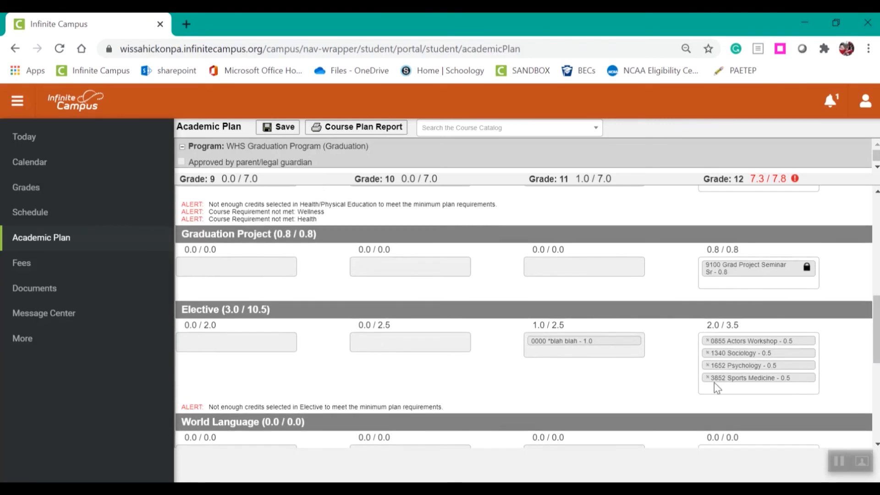
{"action": "left_click_drag", "start_coordinate": [876, 331], "coordinate": [876, 407]}
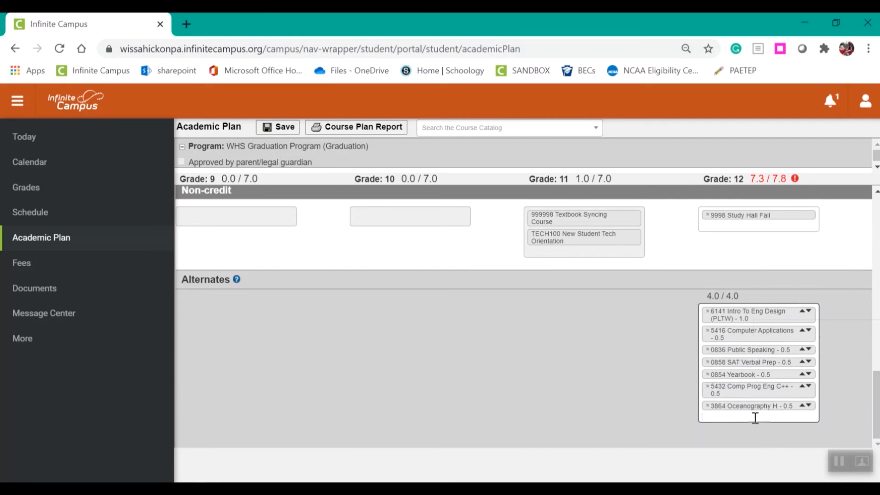
{"action": "left_click", "coordinate": [802, 386]}
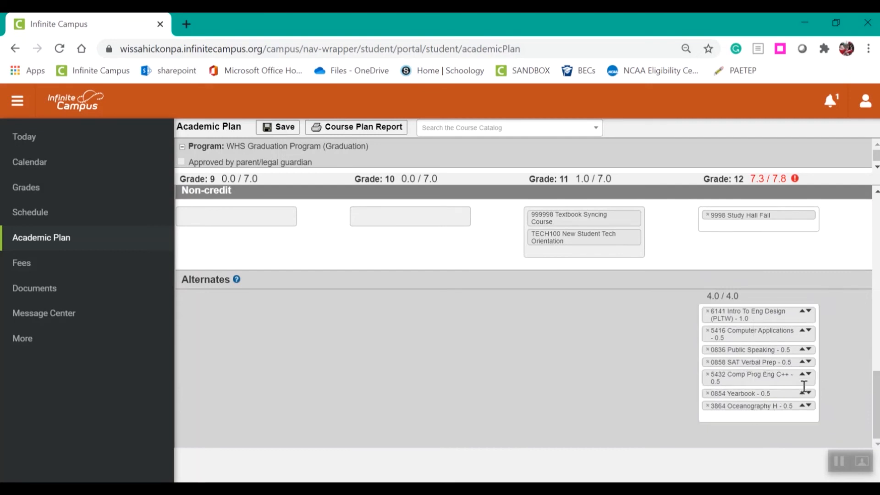
Move 5432 Comp Prog Eng C++ up to second place and 0836 Public Speaking down below 0854 Yearbook in the grade 12 alternates
{"action": "left_click", "coordinate": [802, 375]}
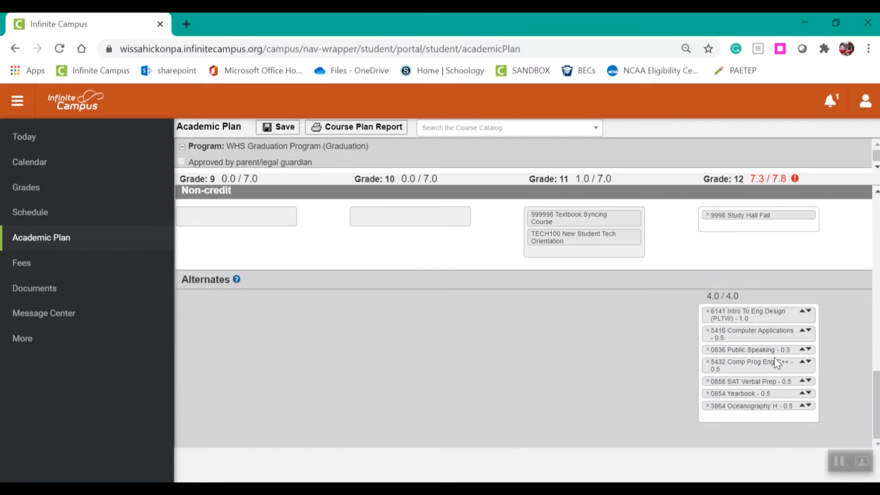
{"action": "left_click", "coordinate": [802, 361]}
{"action": "left_click", "coordinate": [802, 349]}
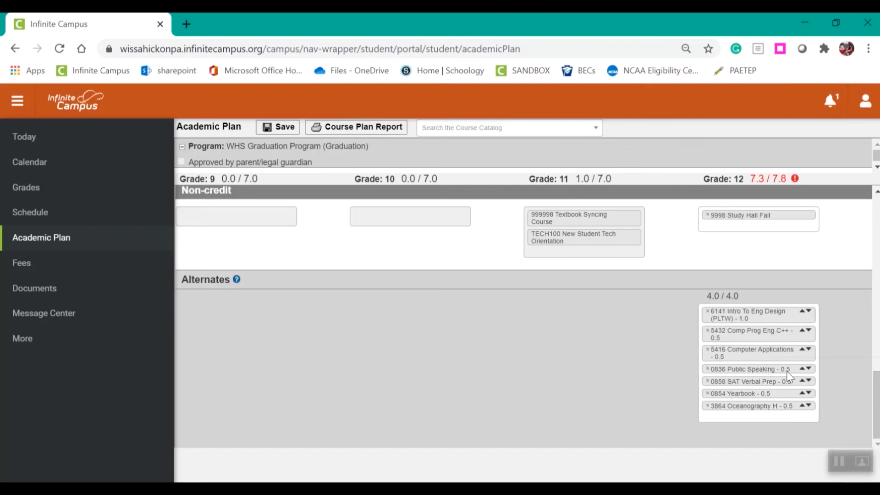
{"action": "left_click", "coordinate": [808, 369]}
{"action": "left_click", "coordinate": [808, 382]}
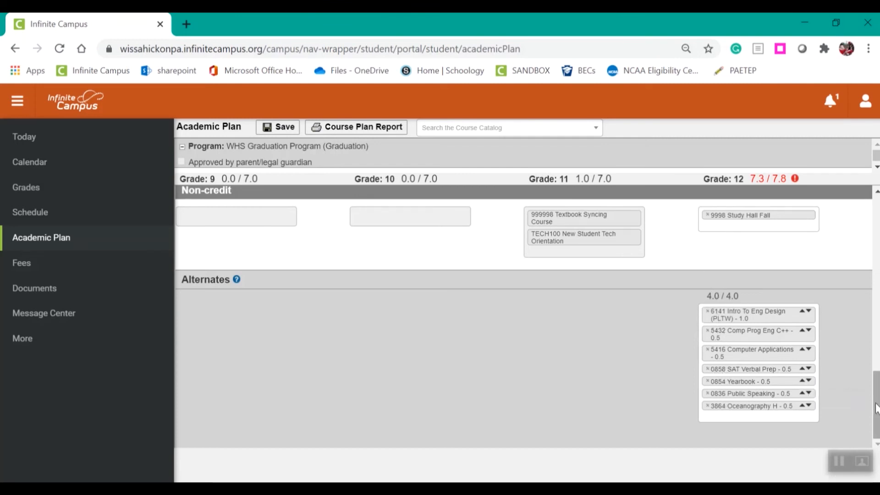
Review the grade 12 courses, credits and alerts from Non-credit back up to English, checking the World Language and Science course choices
{"action": "left_click_drag", "start_coordinate": [876, 406], "coordinate": [877, 373]}
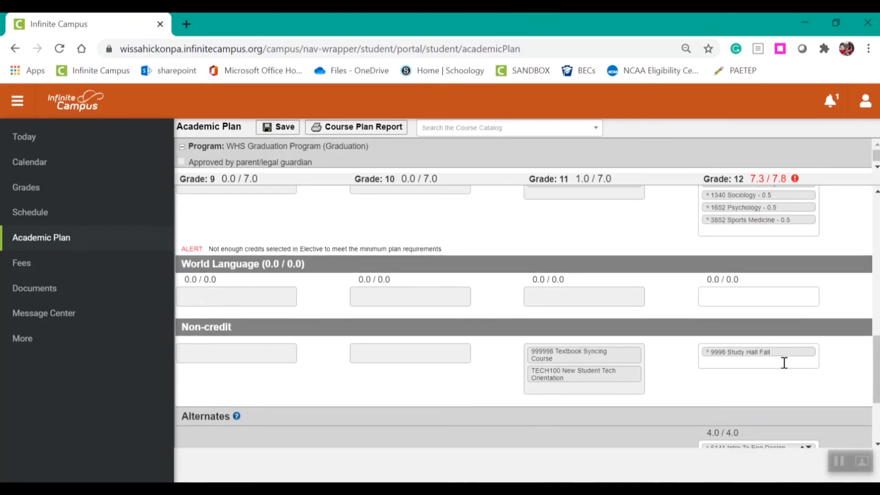
{"action": "left_click", "coordinate": [719, 289]}
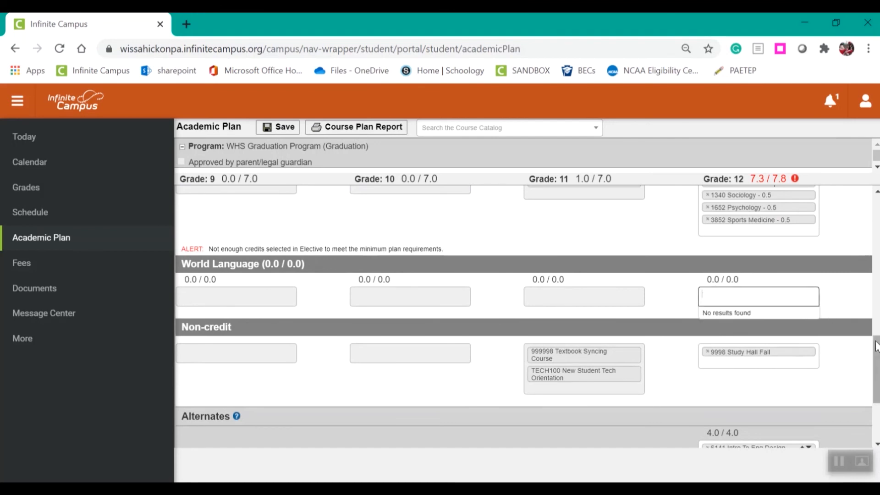
{"action": "scroll", "coordinate": [875, 365], "scroll_direction": "up", "scroll_amount": 1}
{"action": "scroll", "coordinate": [878, 362], "scroll_direction": "up", "scroll_amount": 1}
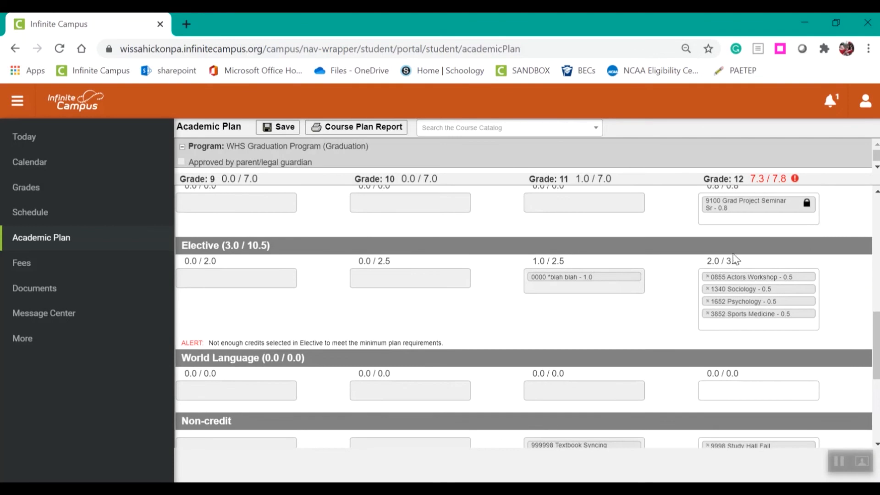
{"action": "scroll", "coordinate": [876, 348], "scroll_direction": "up", "scroll_amount": 1}
{"action": "scroll", "coordinate": [860, 310], "scroll_direction": "up", "scroll_amount": 1}
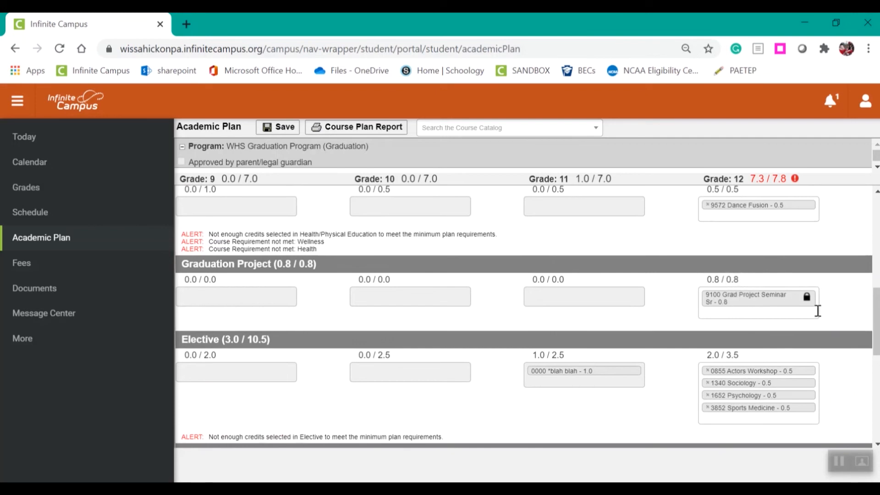
{"action": "scroll", "coordinate": [877, 337], "scroll_direction": "up", "scroll_amount": 2}
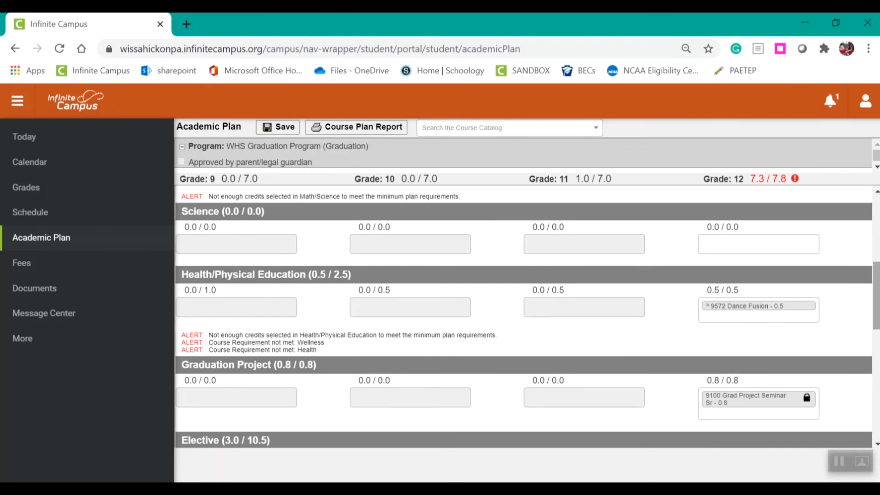
{"action": "left_click_drag", "start_coordinate": [879, 314], "coordinate": [878, 312]}
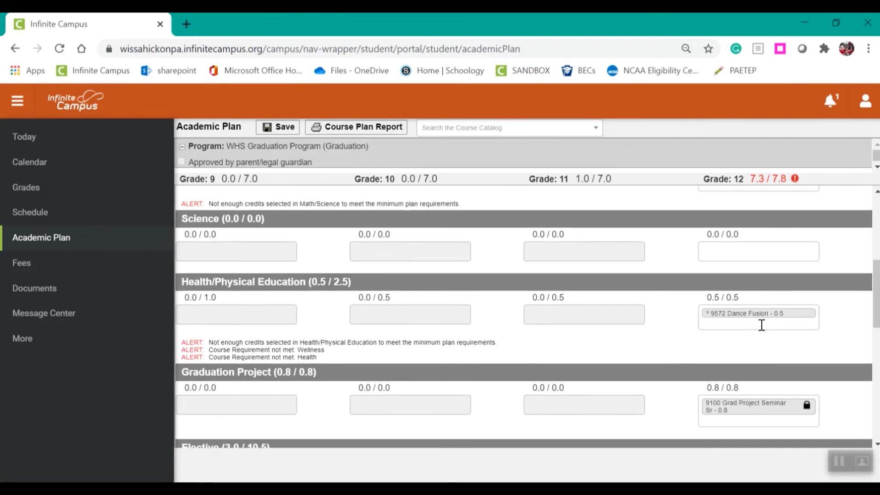
{"action": "scroll", "coordinate": [875, 311], "scroll_direction": "up", "scroll_amount": 1}
{"action": "left_click", "coordinate": [763, 292]}
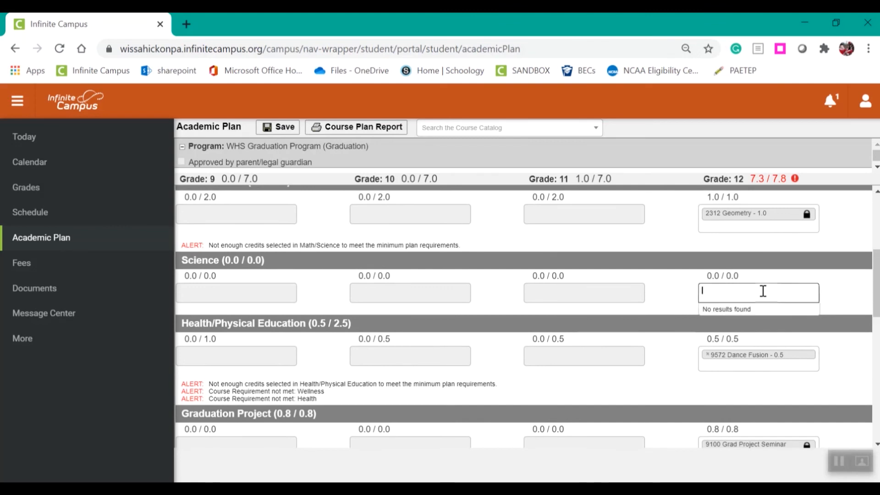
{"action": "scroll", "coordinate": [763, 292], "scroll_direction": "up", "scroll_amount": 1}
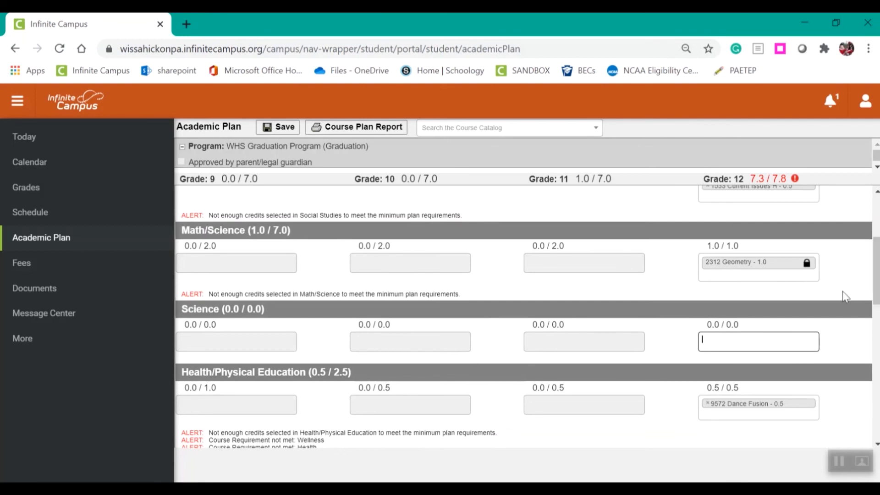
{"action": "left_click_drag", "start_coordinate": [876, 293], "coordinate": [877, 247]}
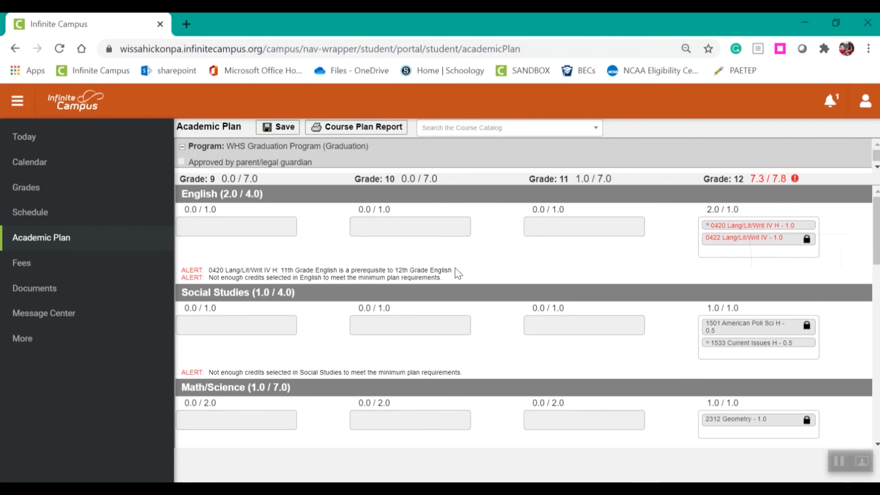
{"action": "mouse_move", "coordinate": [876, 232]}
{"action": "left_mouse_down"}
{"action": "mouse_move", "coordinate": [875, 362]}
{"action": "mouse_move", "coordinate": [877, 220]}
{"action": "left_mouse_up"}
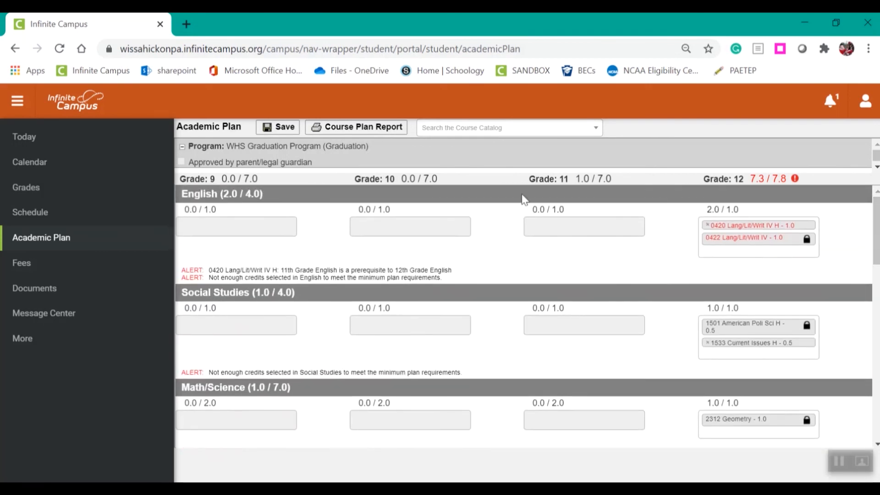
Save the academic plan and dismiss the notice about its requirements
{"action": "left_click", "coordinate": [280, 128]}
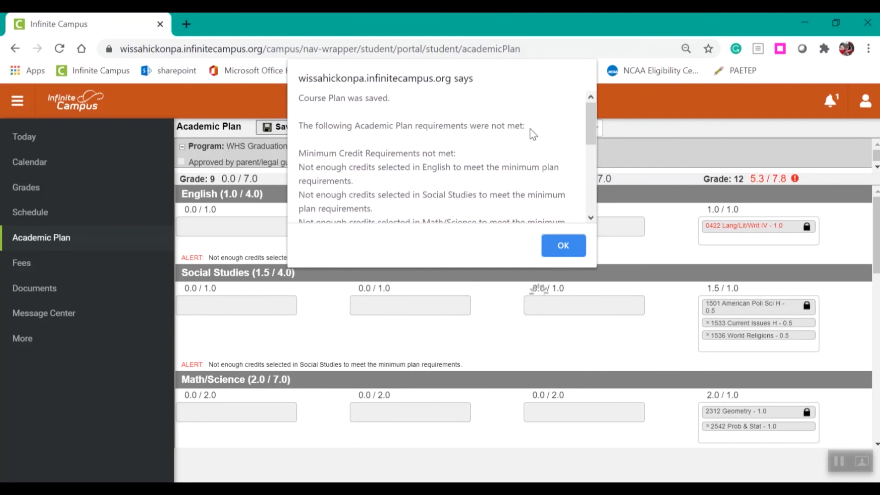
{"action": "left_click", "coordinate": [556, 246]}
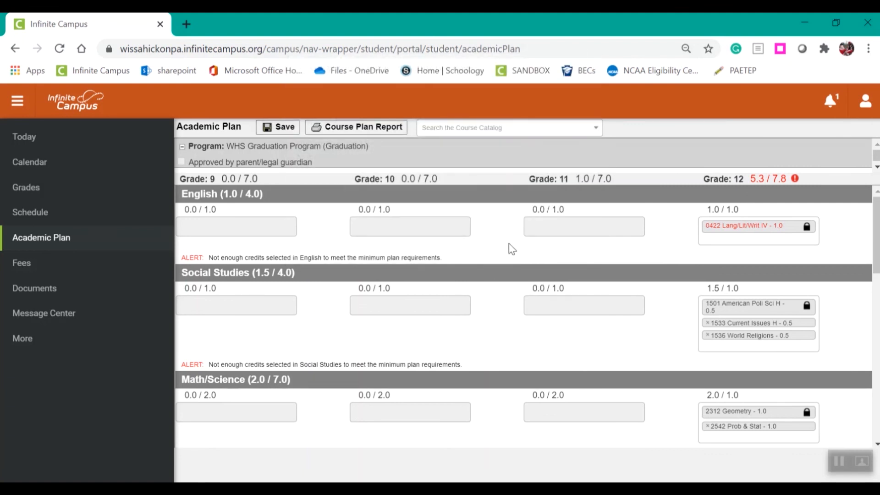